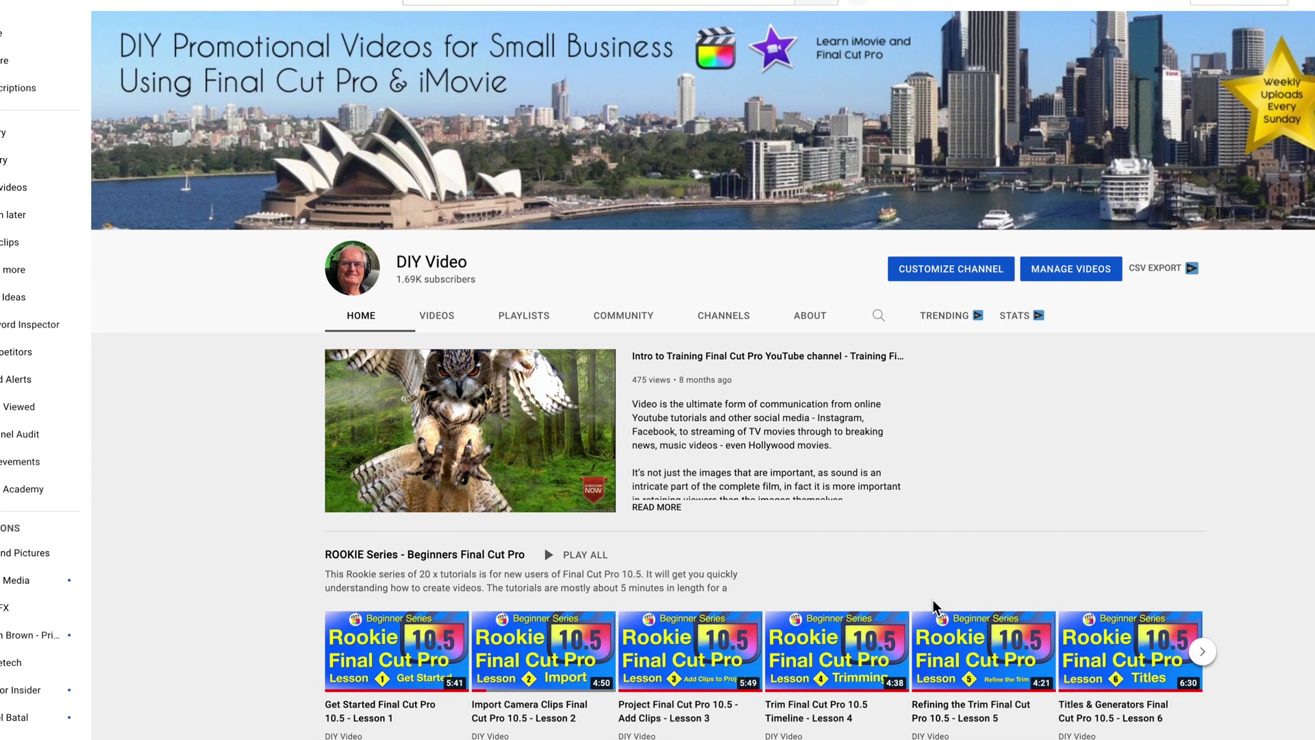
scroll(933, 606, down, 3)
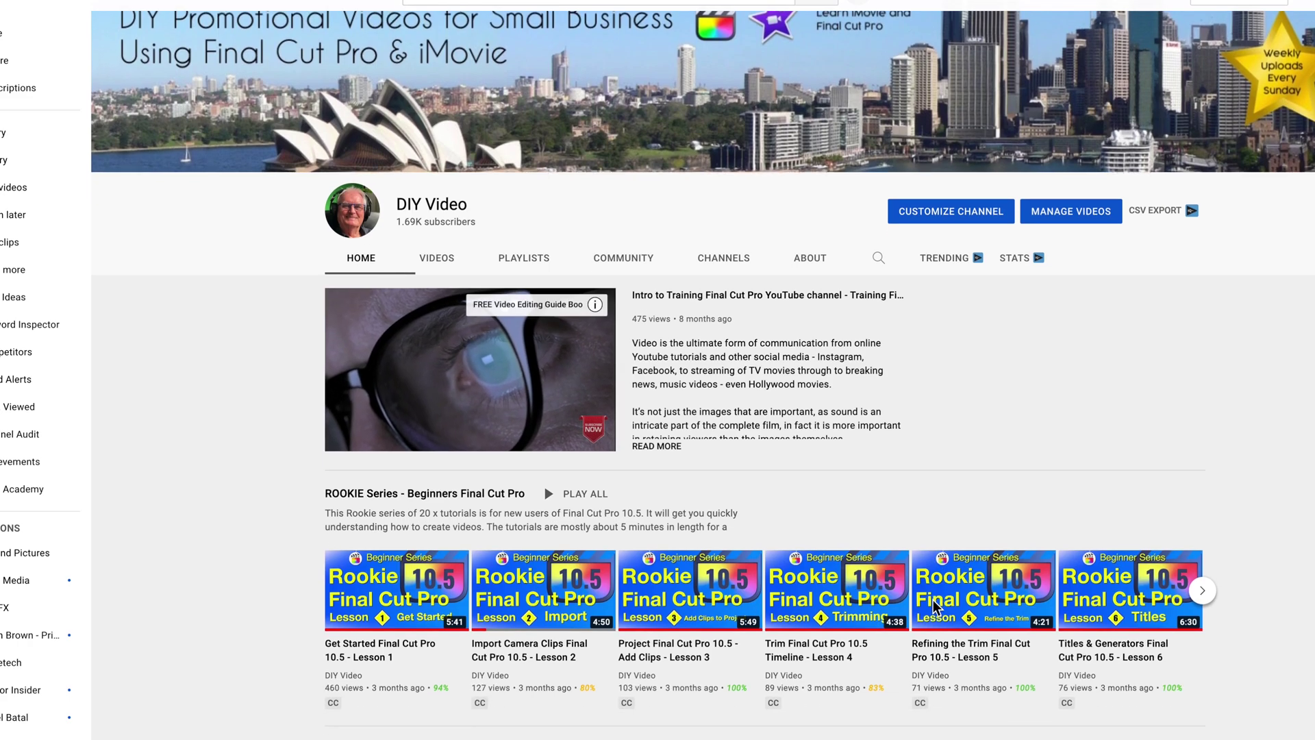
scroll(934, 607, down, 2)
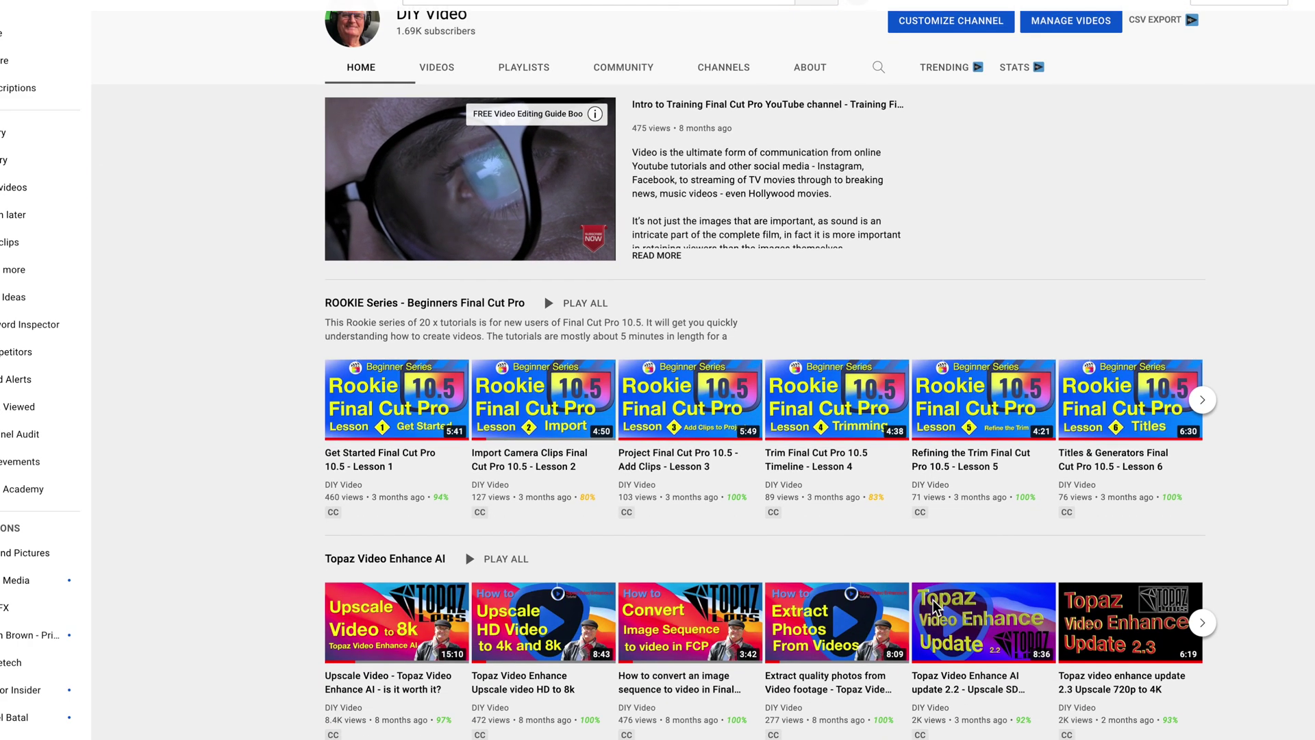
scroll(934, 606, down, 2)
scroll(761, 391, down, 1)
scroll(761, 391, down, 1)
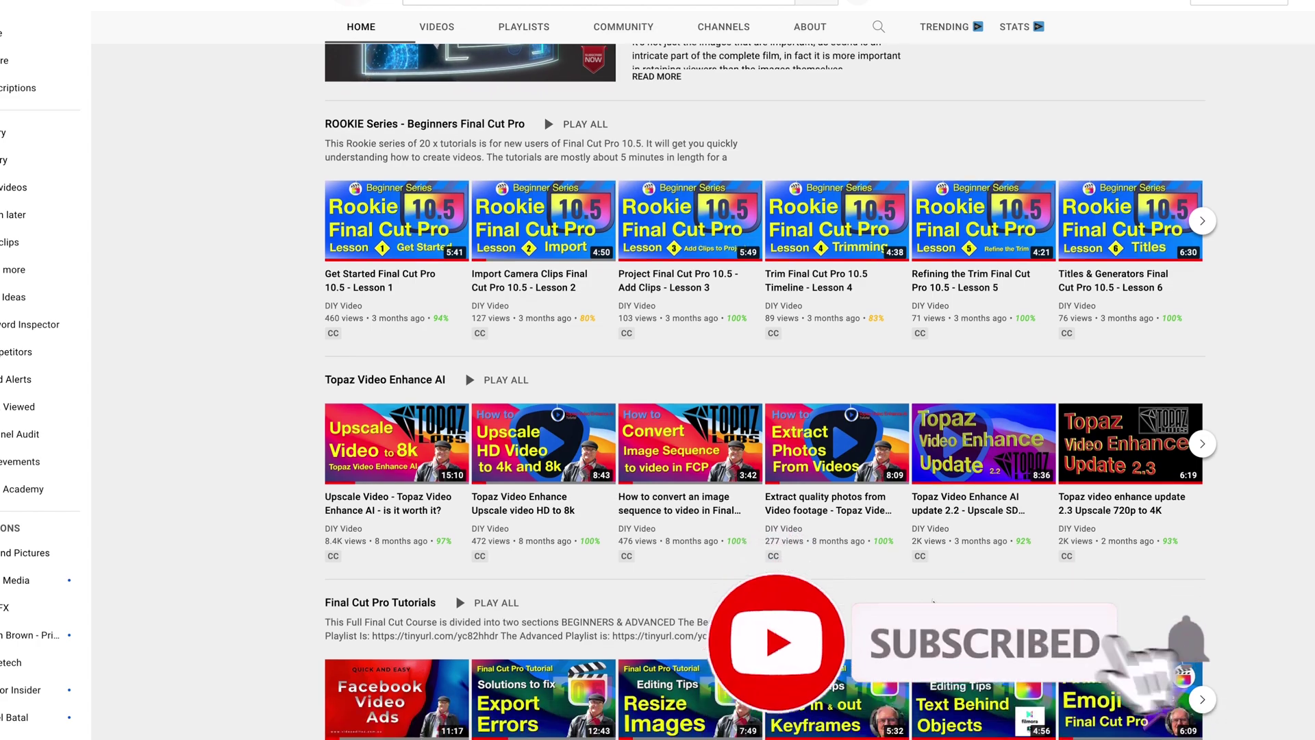
scroll(761, 391, down, 1)
scroll(760, 391, down, 2)
scroll(933, 607, down, 2)
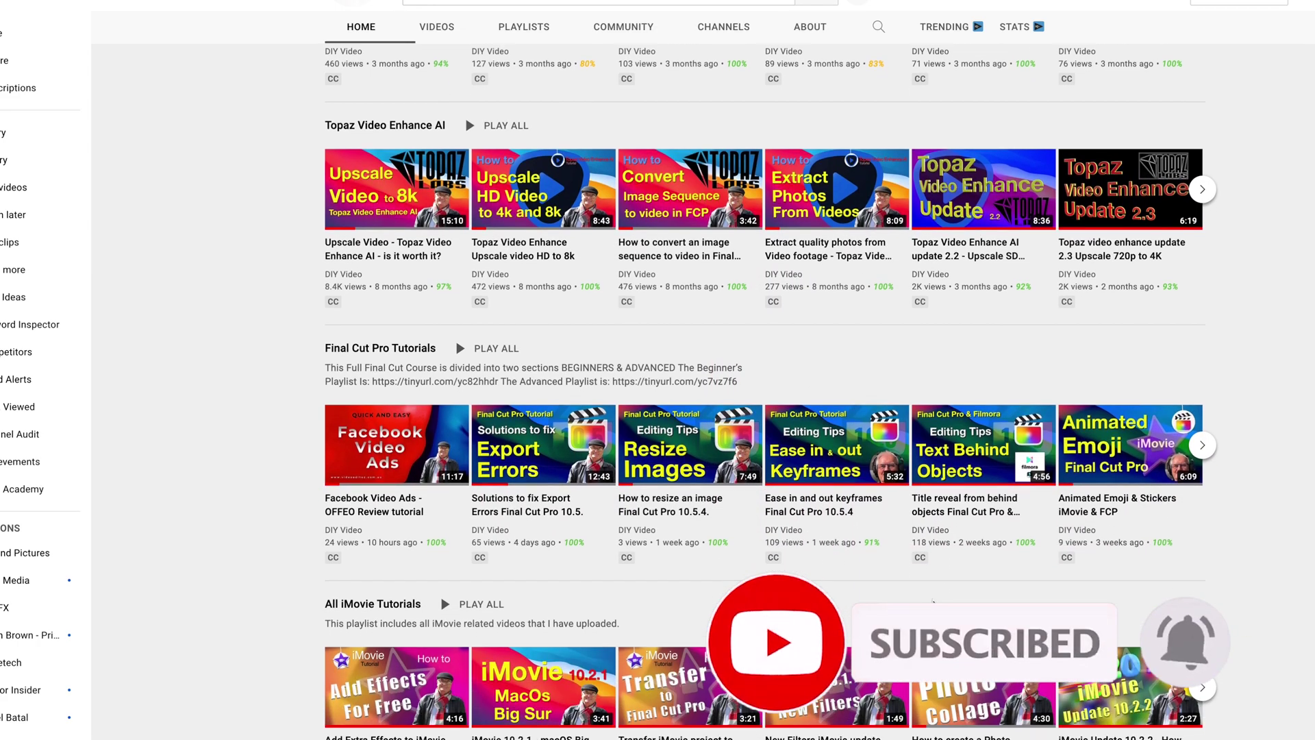
scroll(933, 606, down, 2)
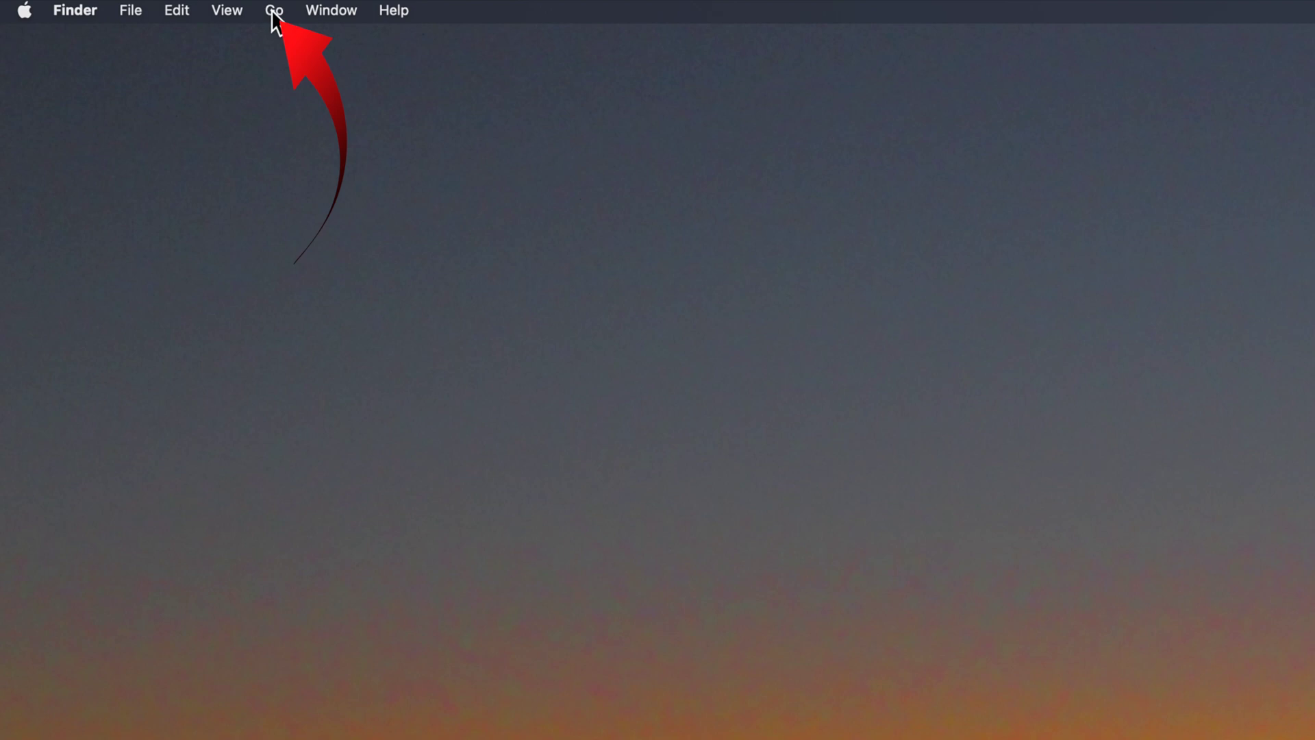
- Show the home folder as a list with Movies and Motion Templates expanded in a taller window
click(271, 8)
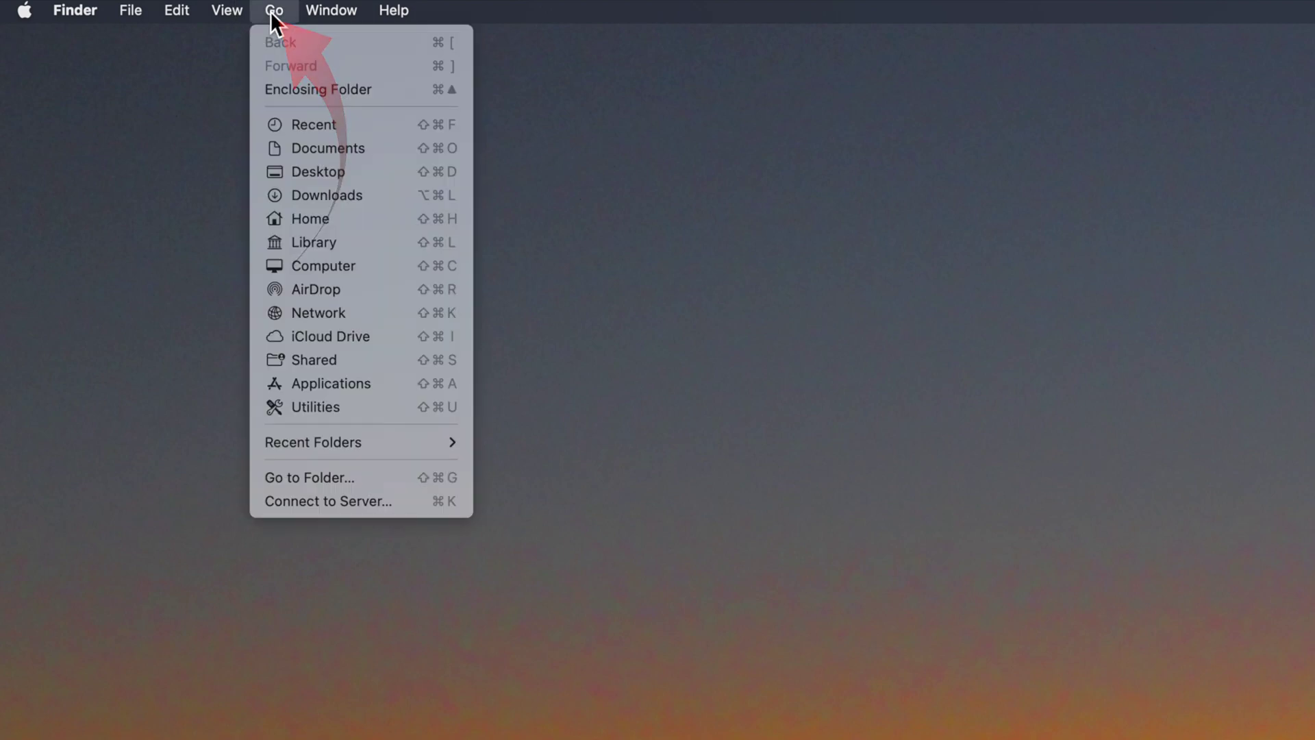
click(331, 219)
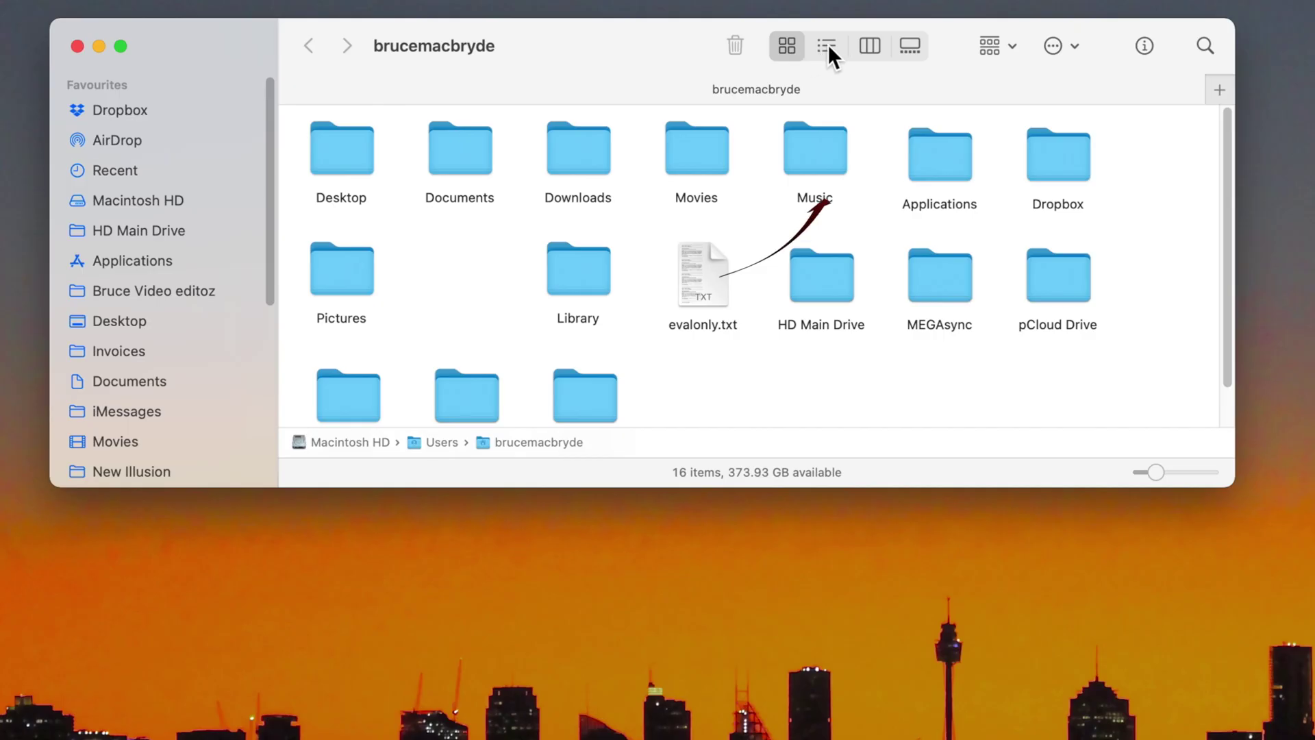
click(828, 44)
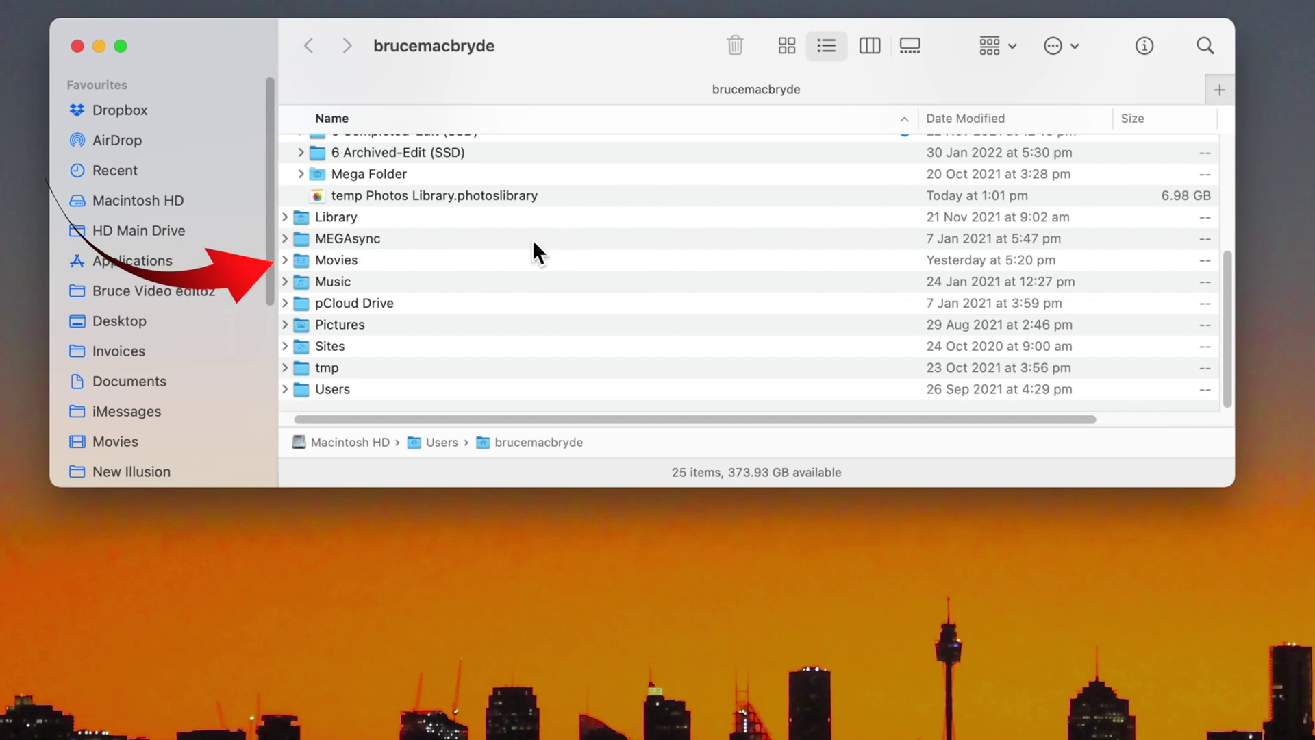
scroll(324, 263, left, 1)
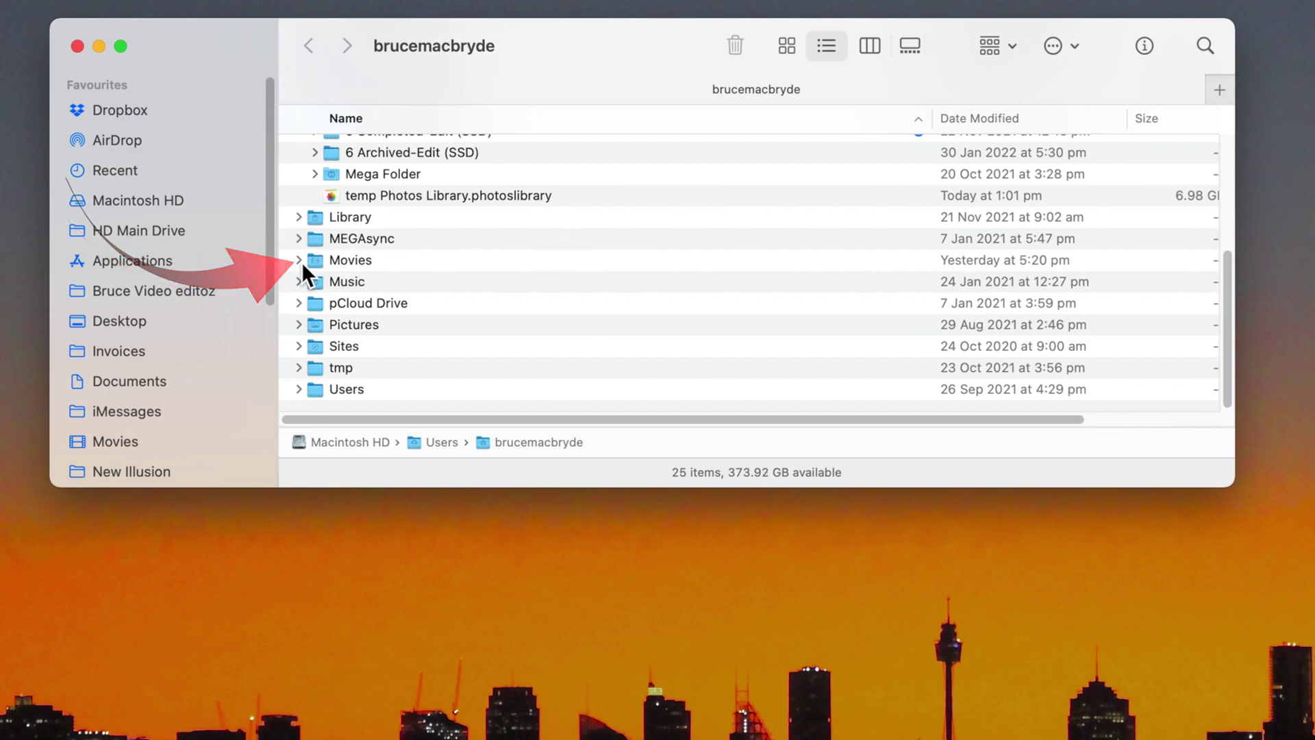
click(300, 260)
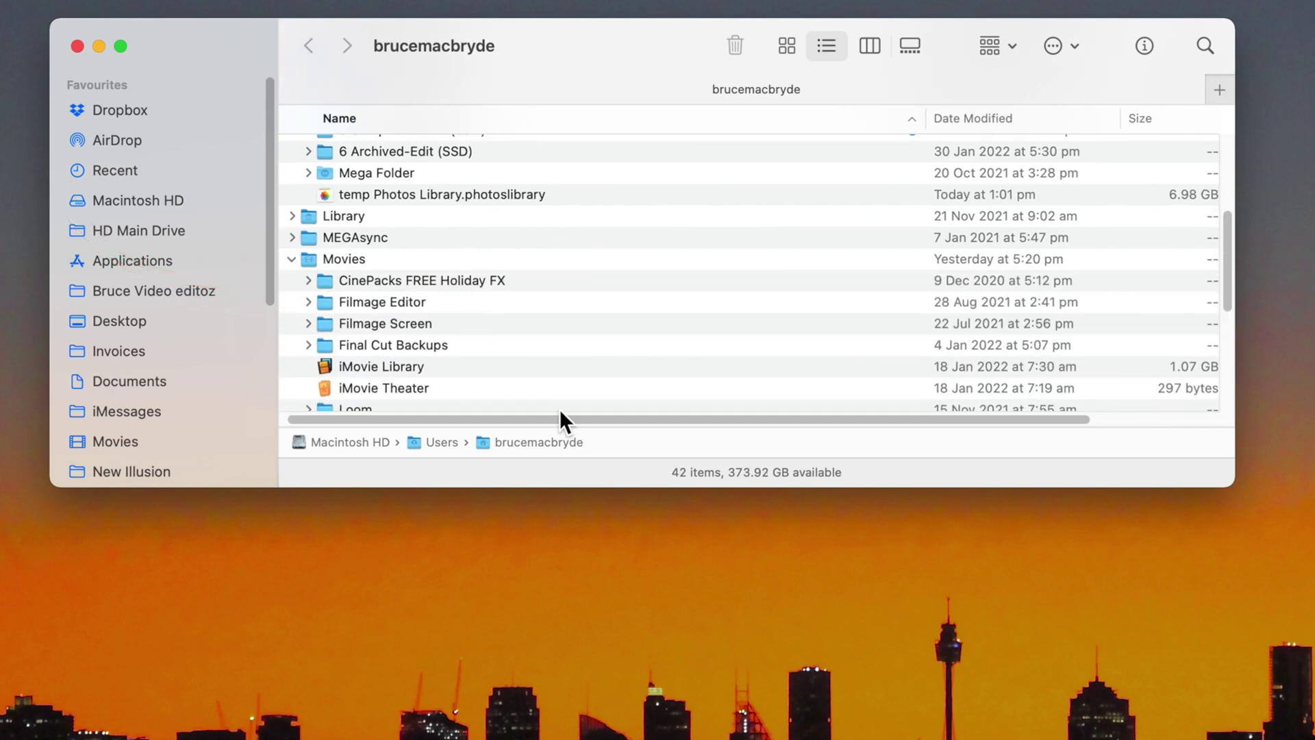
drag(569, 487, 565, 736)
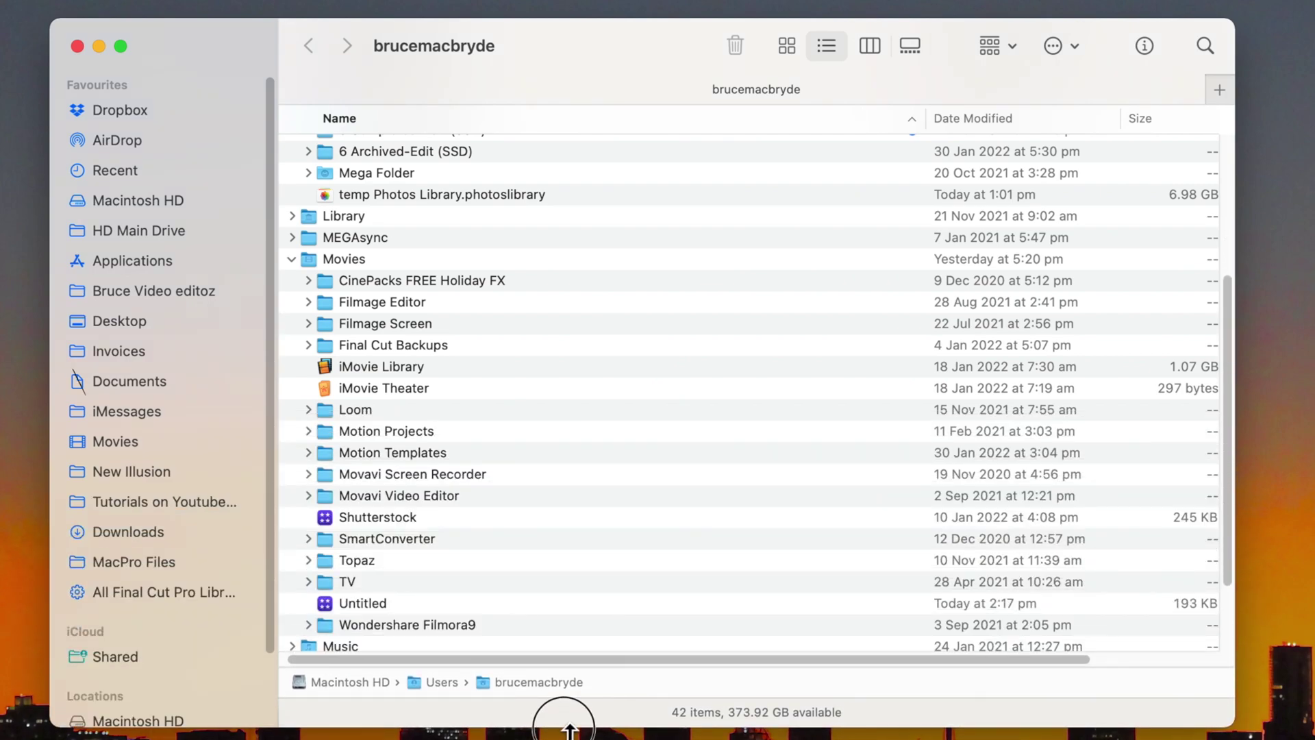
scroll(363, 407, down, 3)
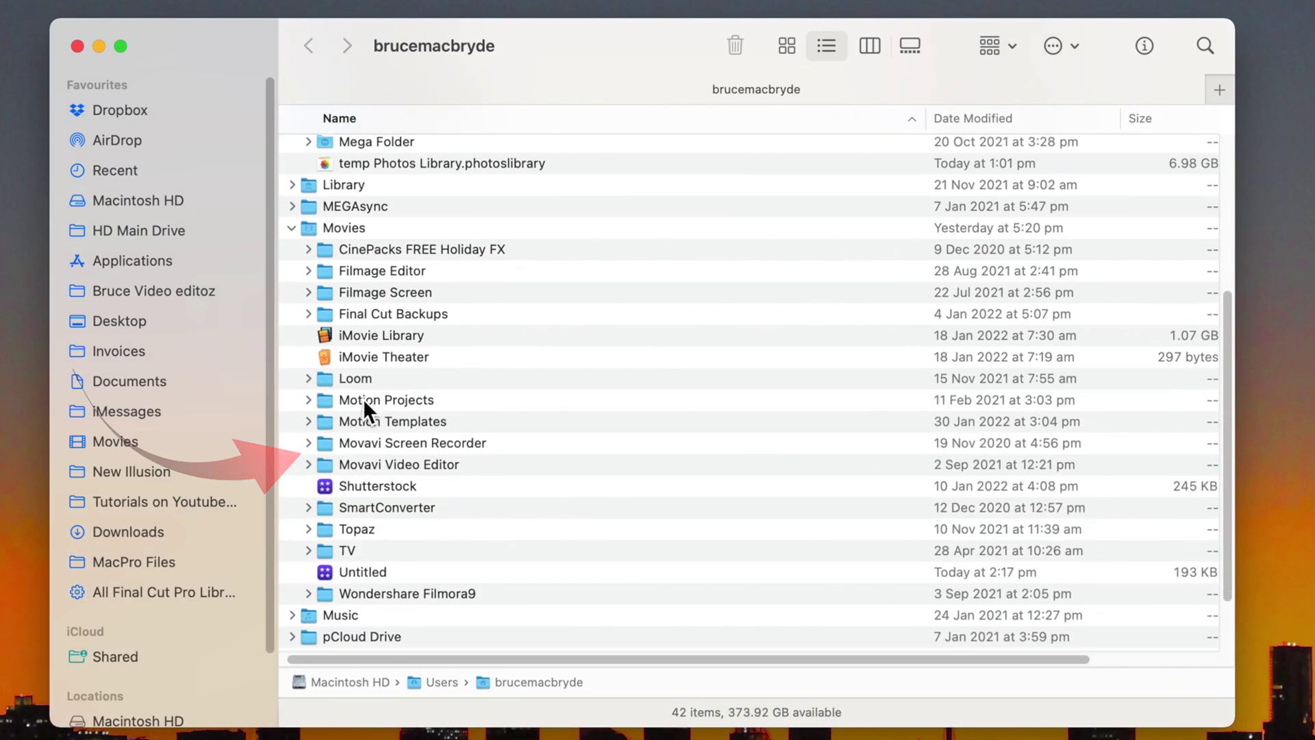
click(307, 396)
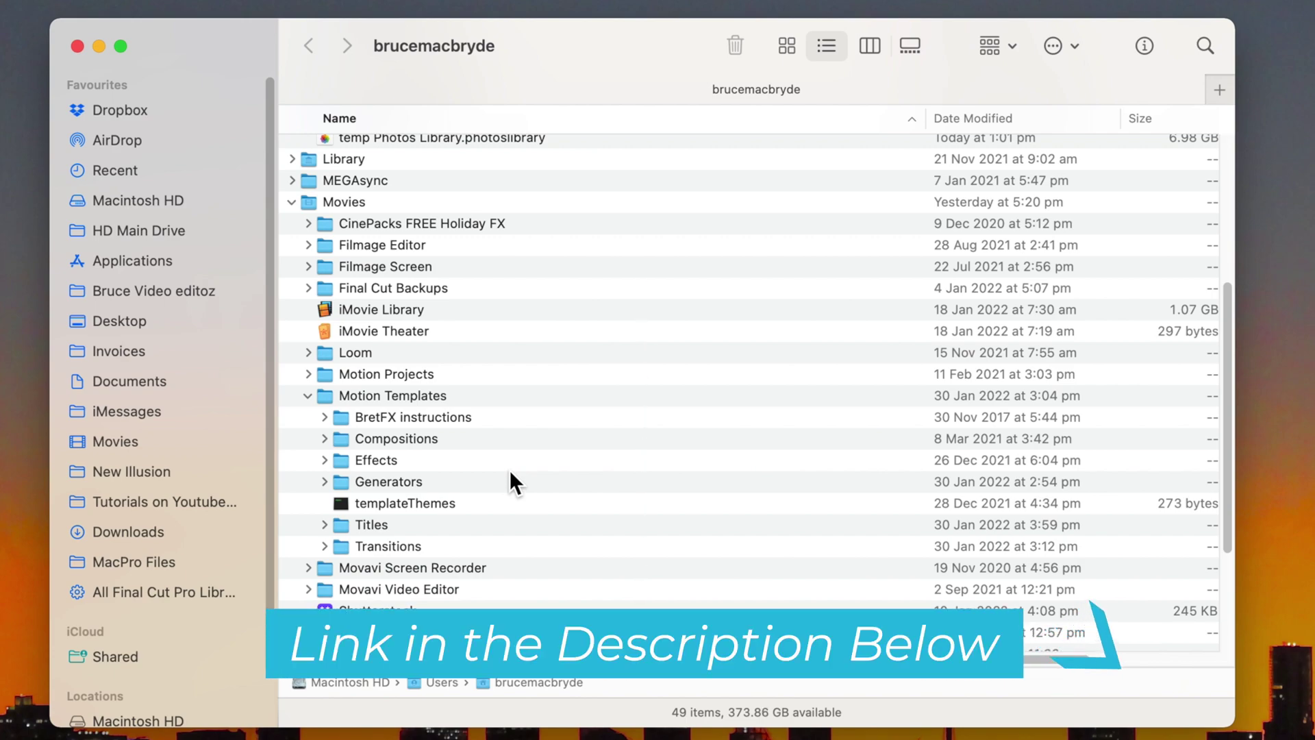
- Point out the Effects, Generators, Titles and Transitions template folders
click(452, 468)
click(440, 482)
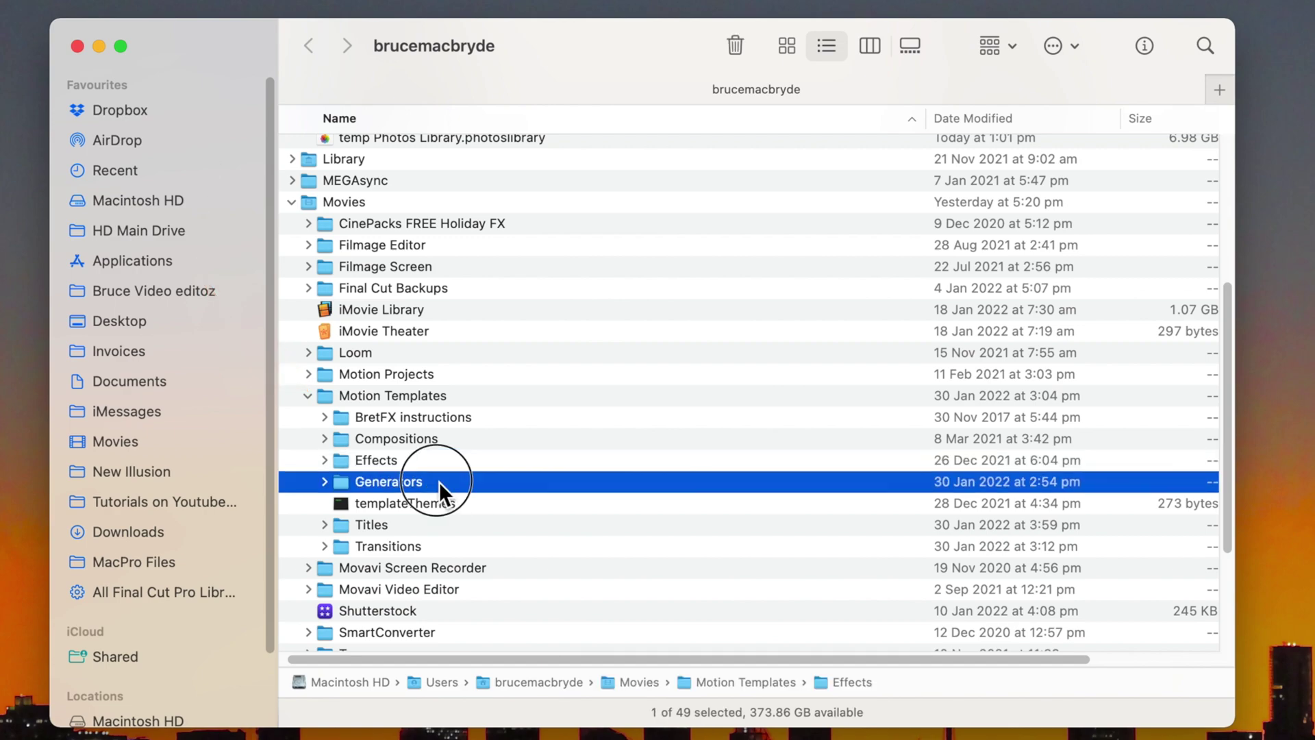
click(435, 524)
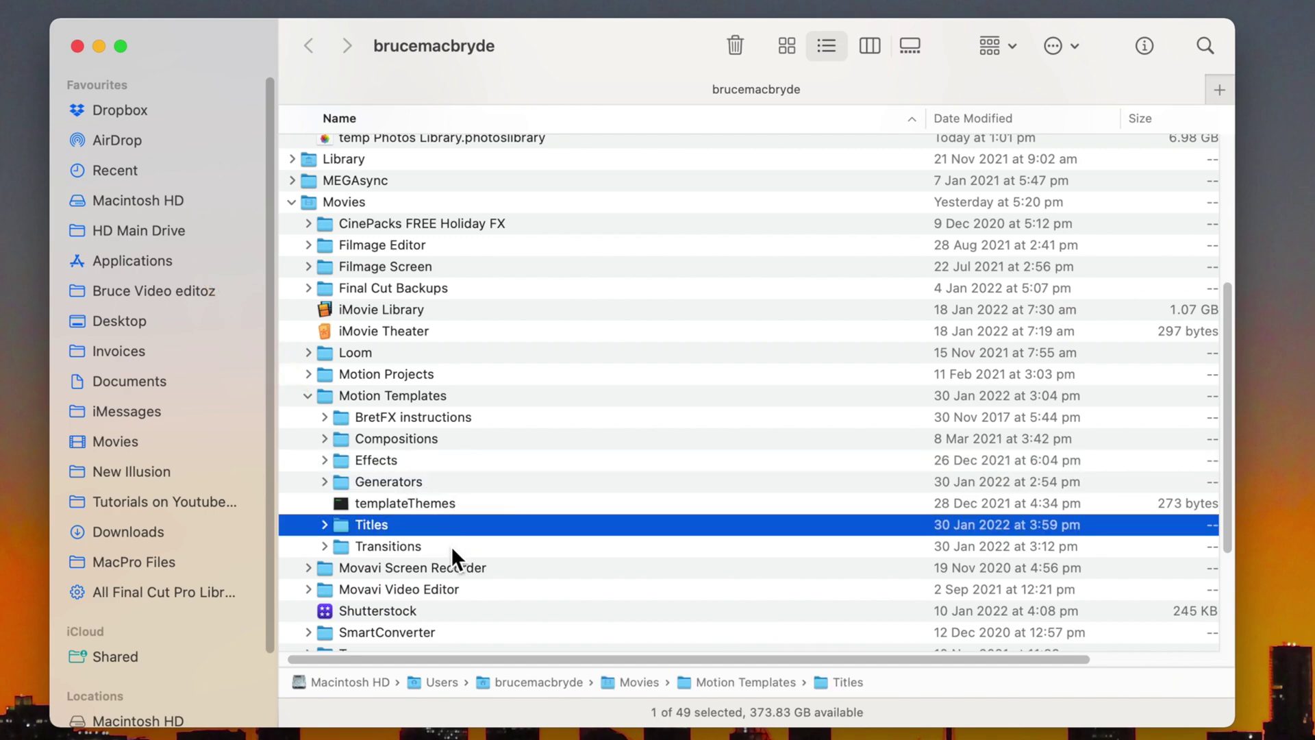
click(483, 548)
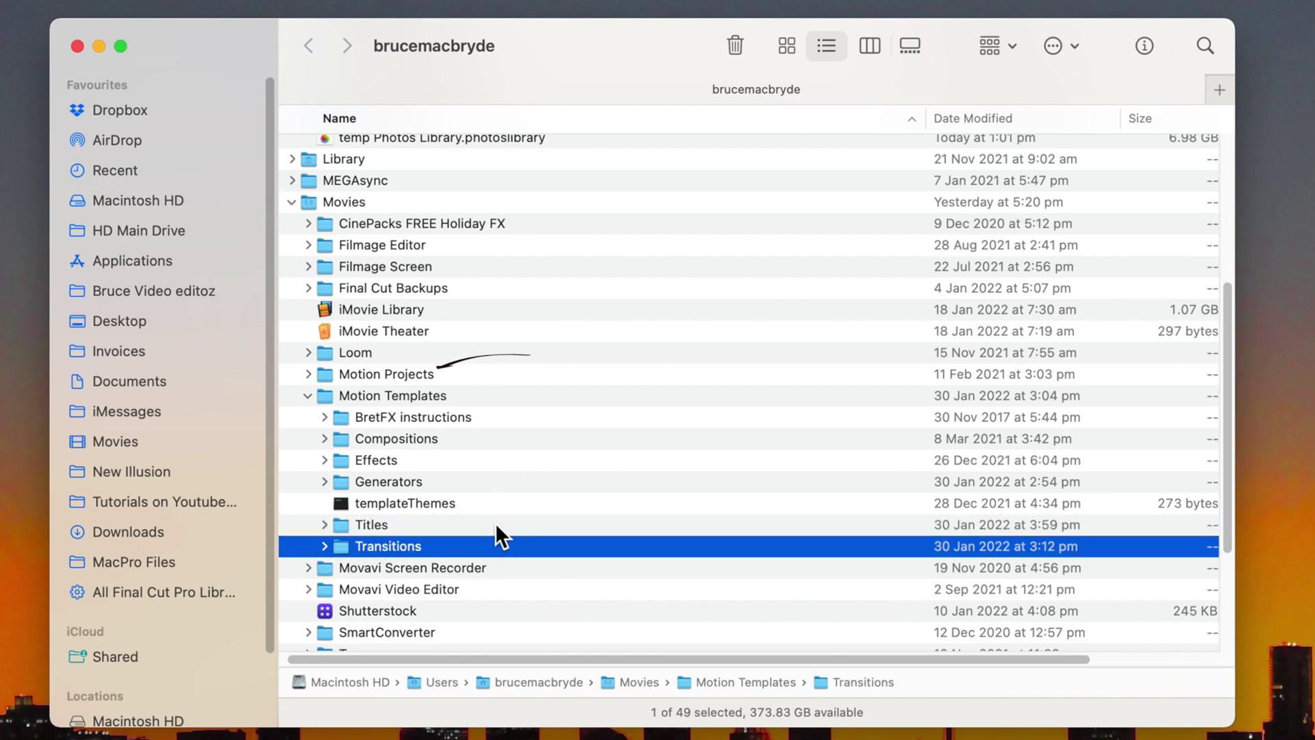
- Create a Favorite Titles folder inside the Titles folder
double_click(340, 524)
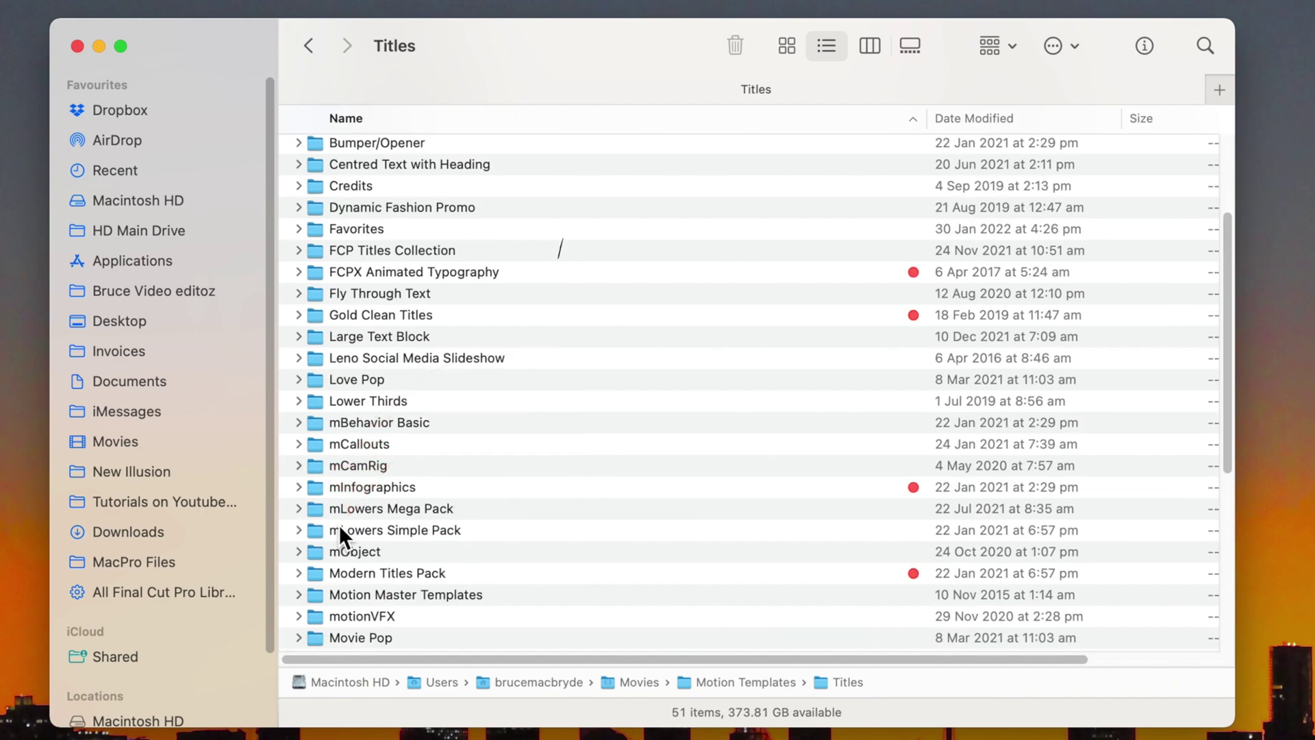
scroll(500, 497, up, 2)
scroll(500, 496, up, 3)
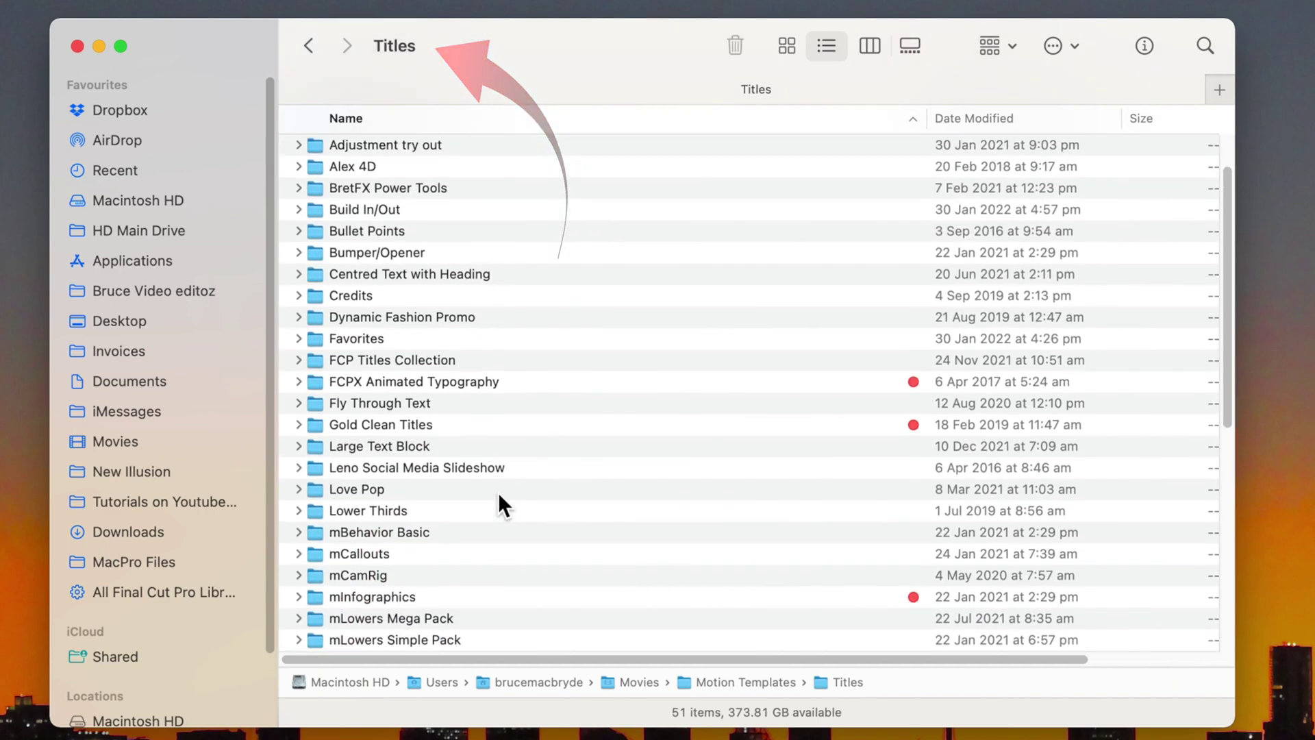
scroll(500, 496, up, 1)
scroll(498, 492, up, 1)
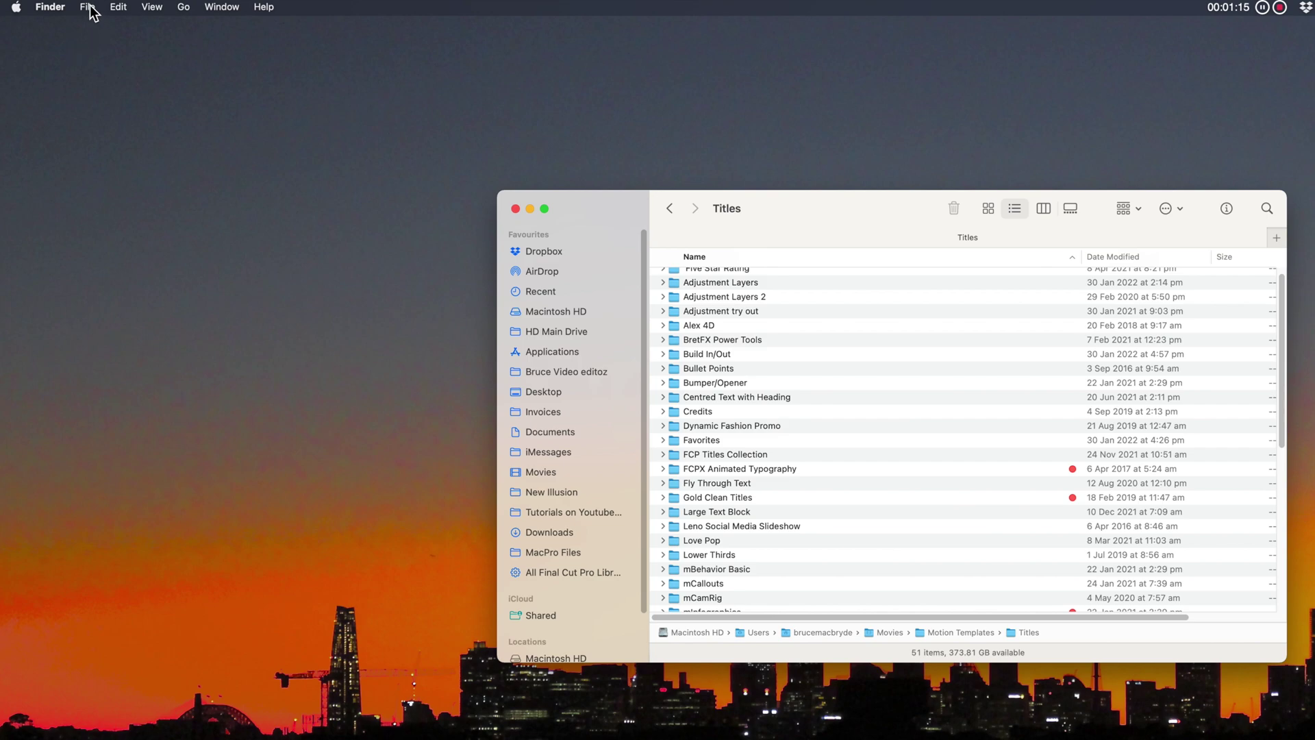
click(90, 7)
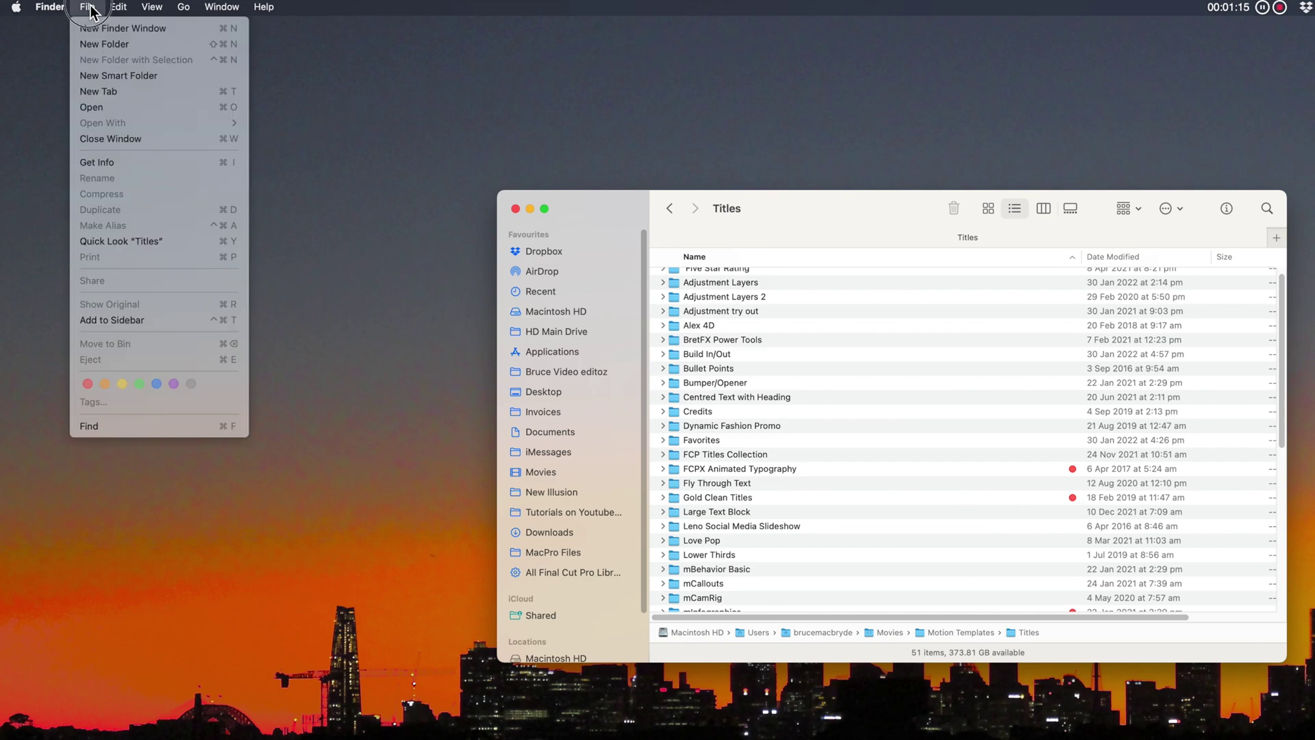
click(98, 45)
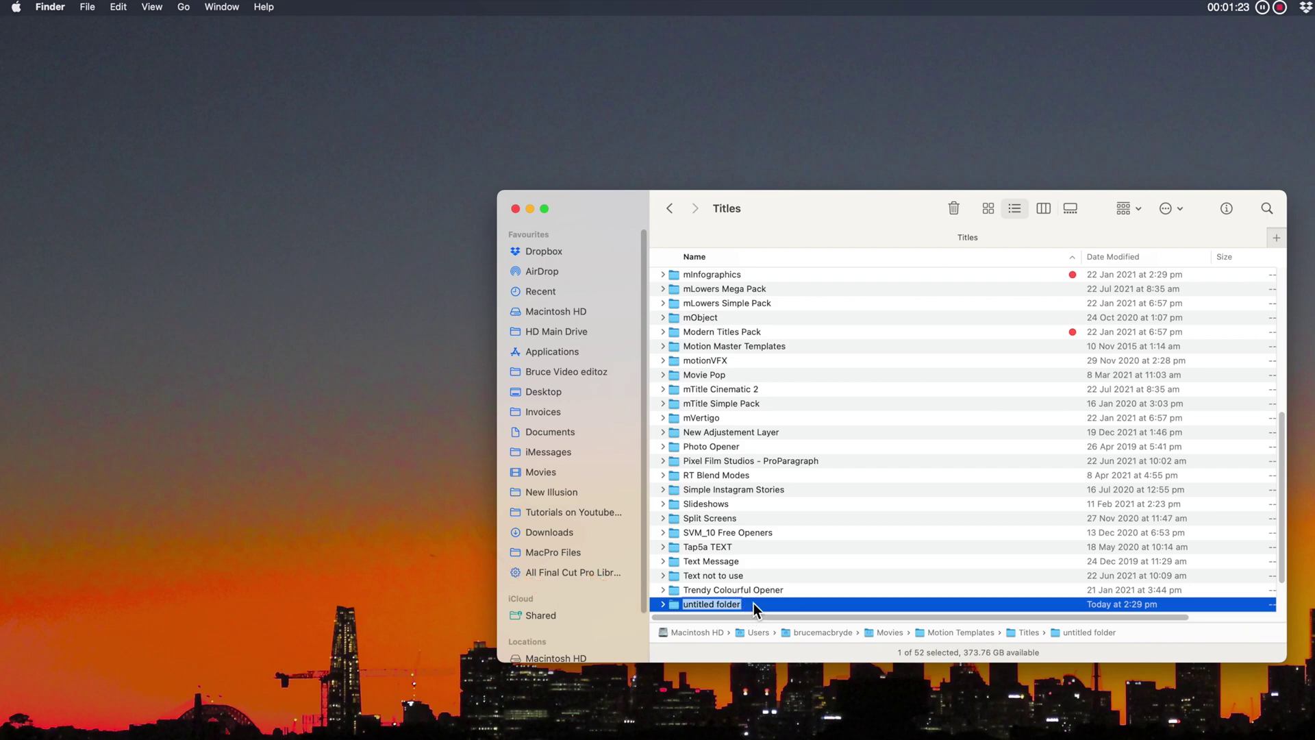
text(Favorite)
text( Ti)
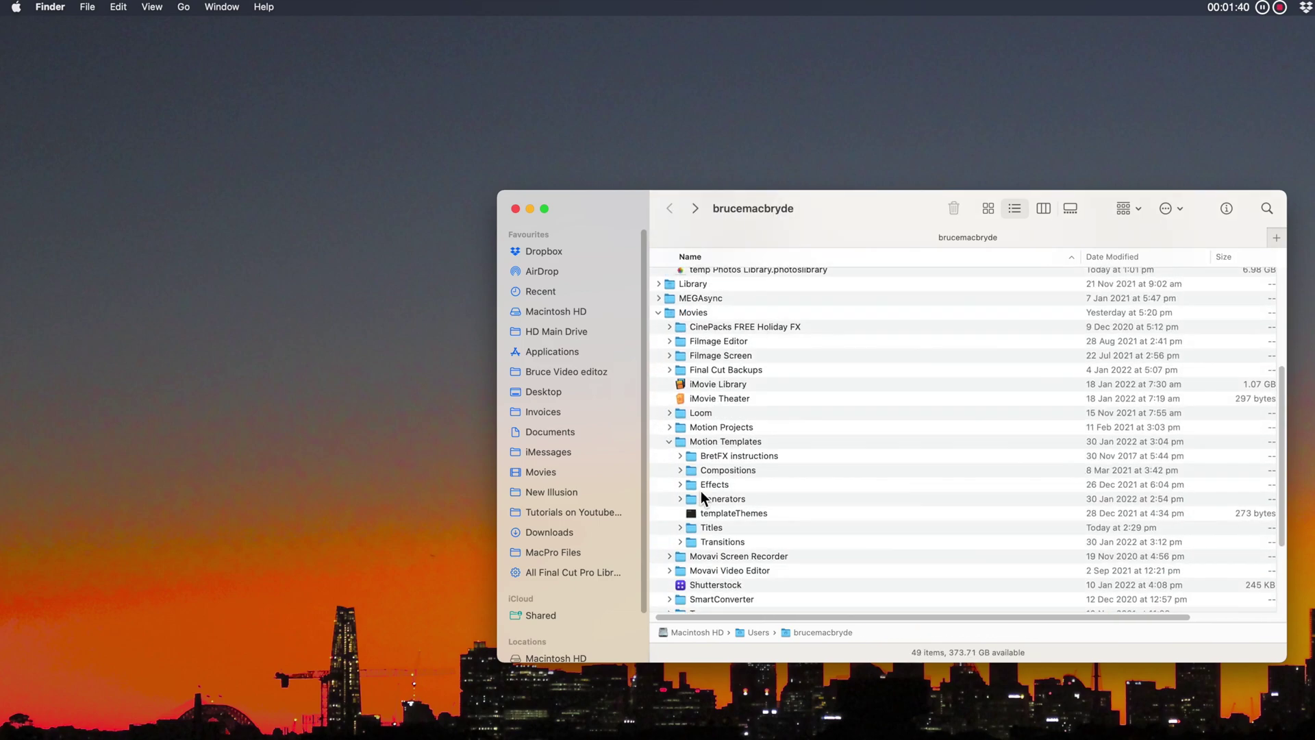
- Create the Favorite Effects and Favorite Transitions folders inside Effects and Transitions
click(87, 6)
click(103, 42)
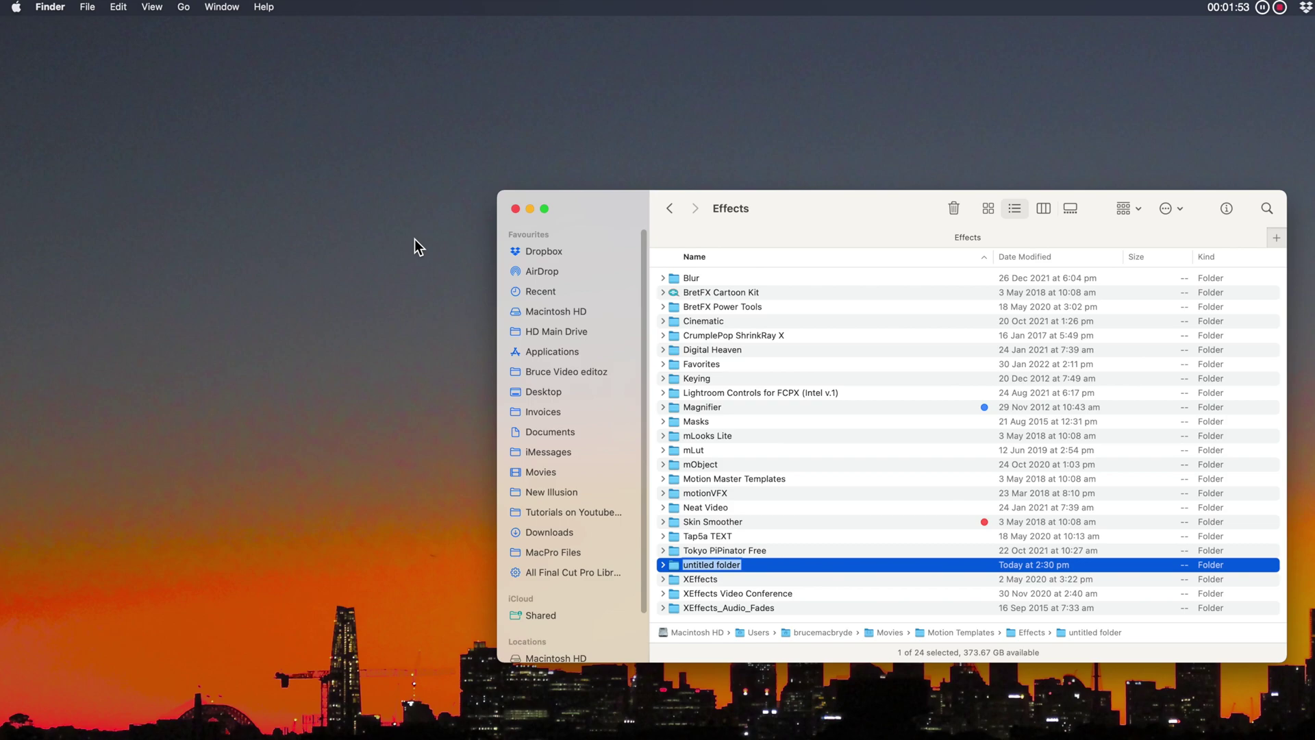
text(Favorite Effects)
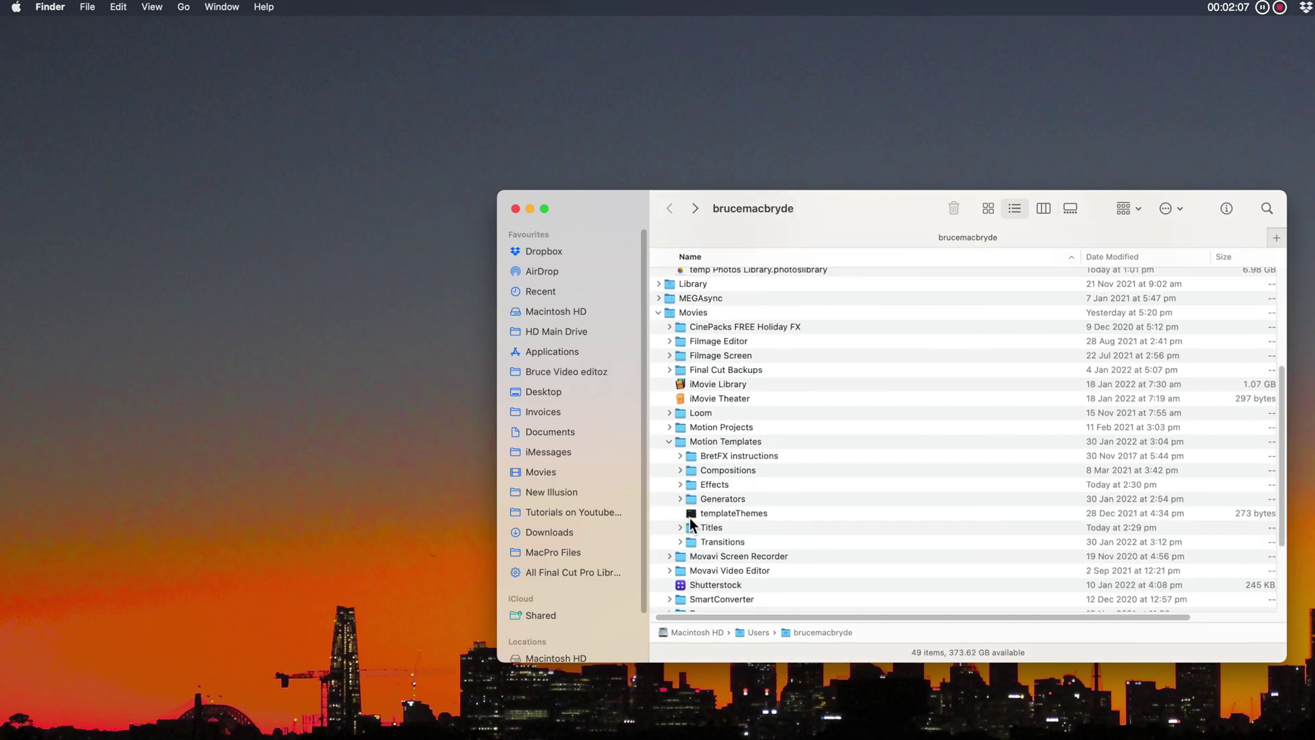
text(rite Generators)
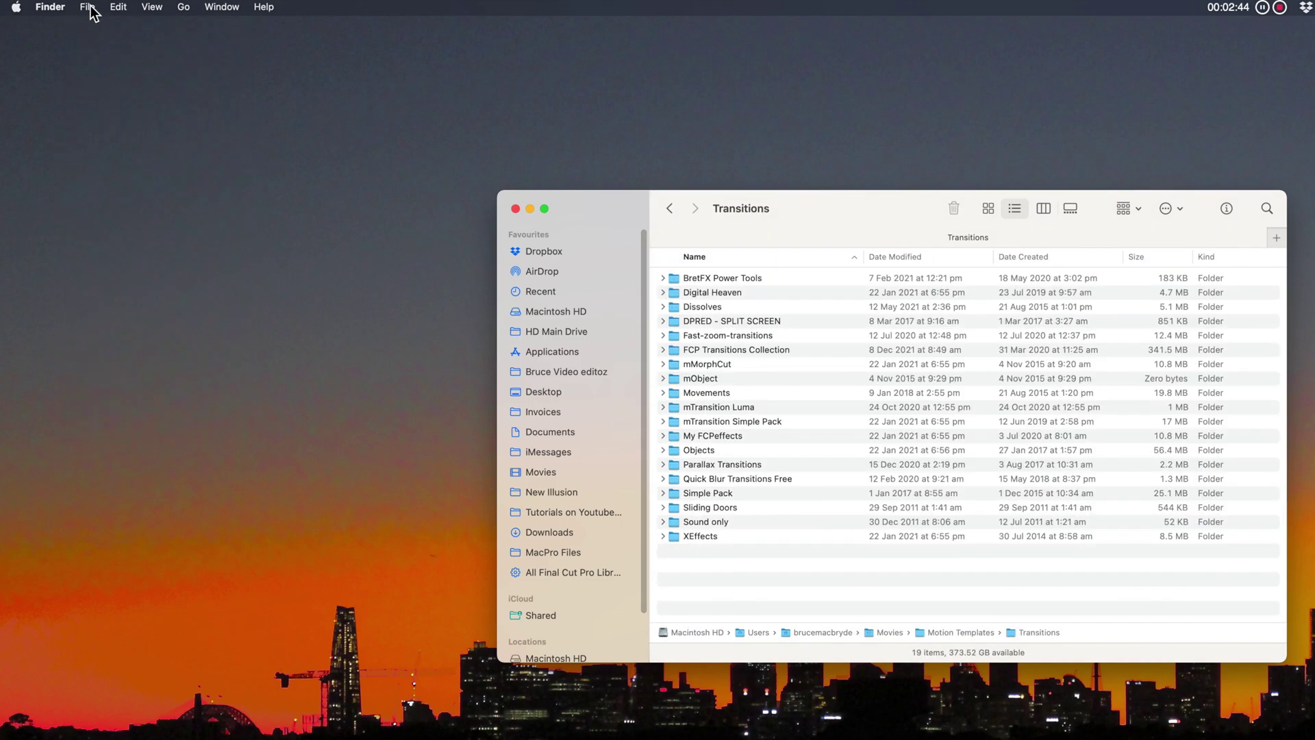
click(91, 6)
text(Favorite)
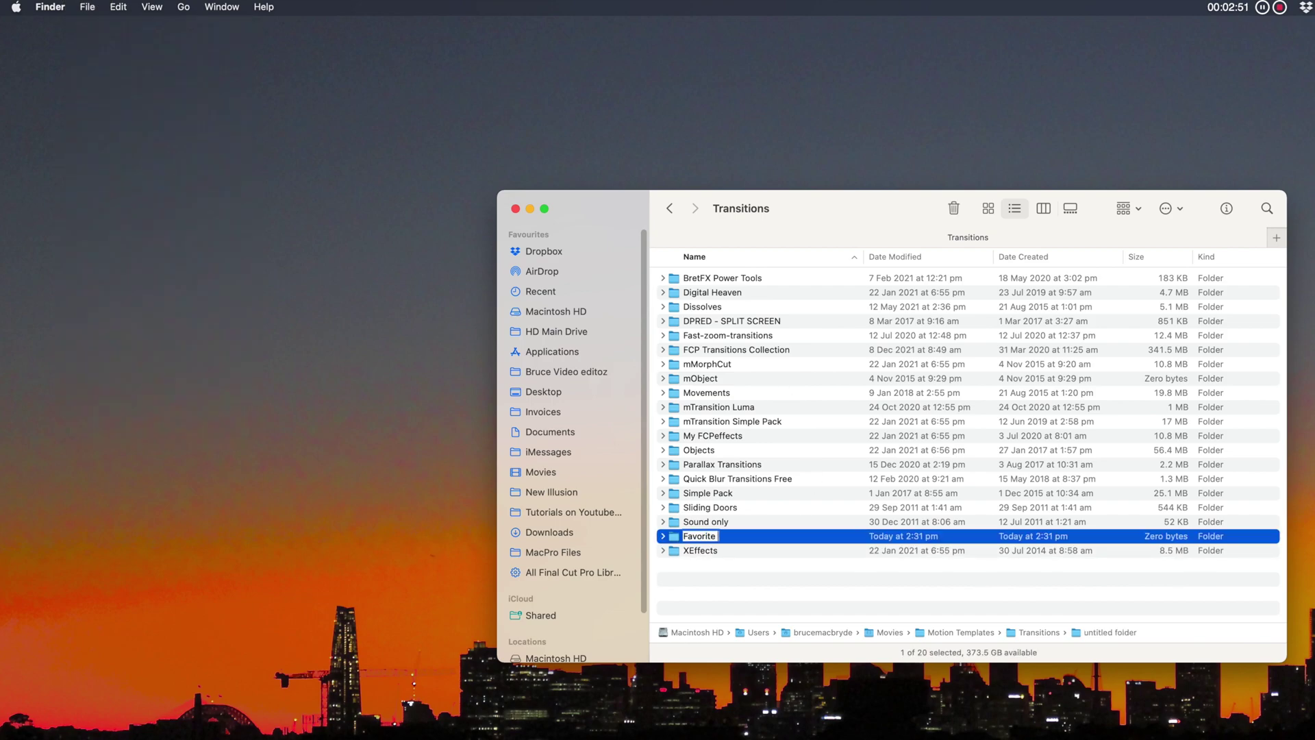
text( Transisions)
key(Return)
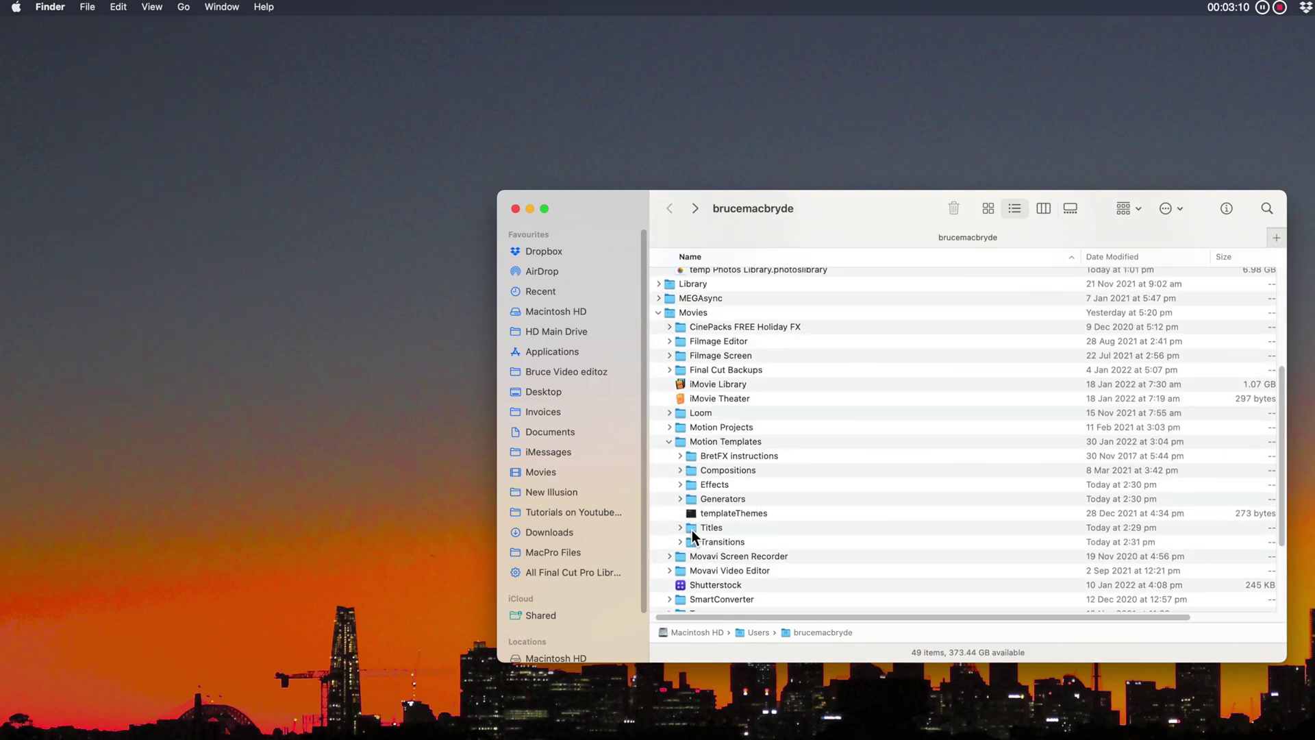
- Expand Titles and mTitle Cinematic 2, then select the mTitle Cinematic 2 09 title
click(691, 532)
scroll(649, 583, down, 3)
scroll(648, 582, down, 3)
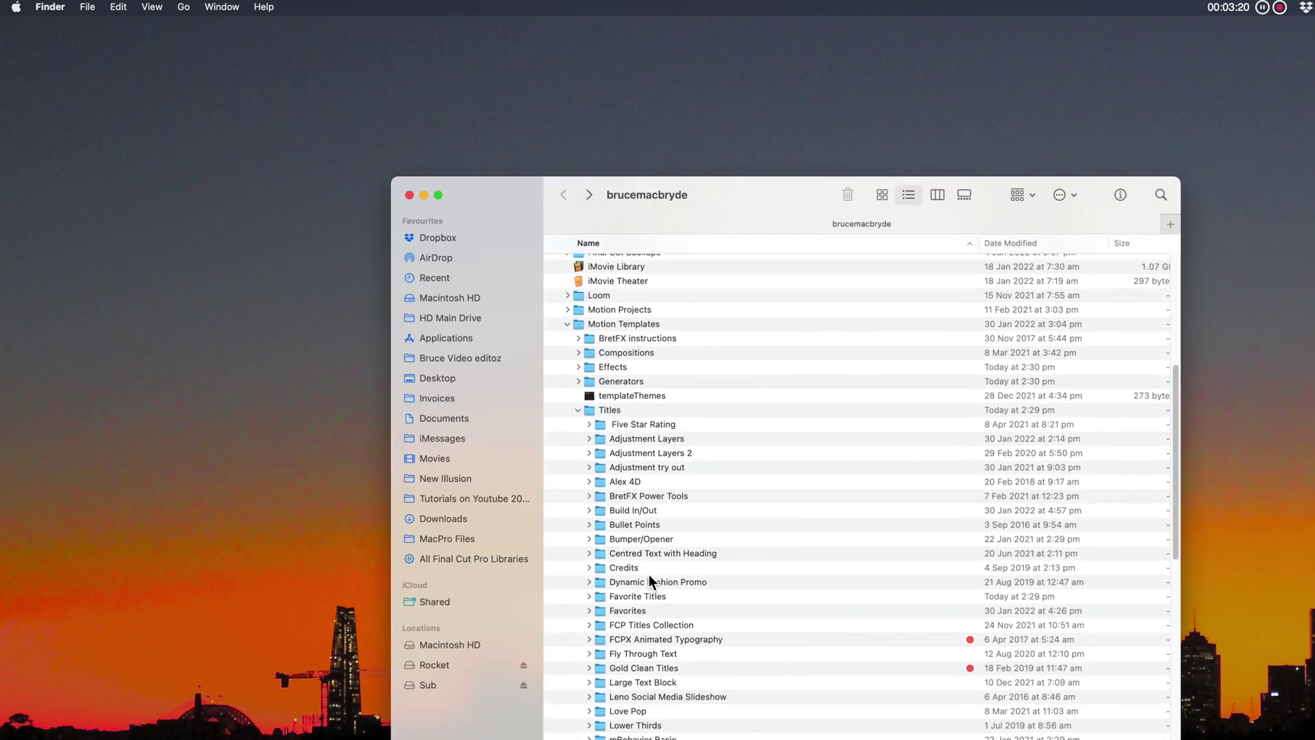
scroll(649, 578, down, 2)
scroll(649, 579, down, 2)
scroll(649, 578, down, 2)
scroll(648, 579, down, 2)
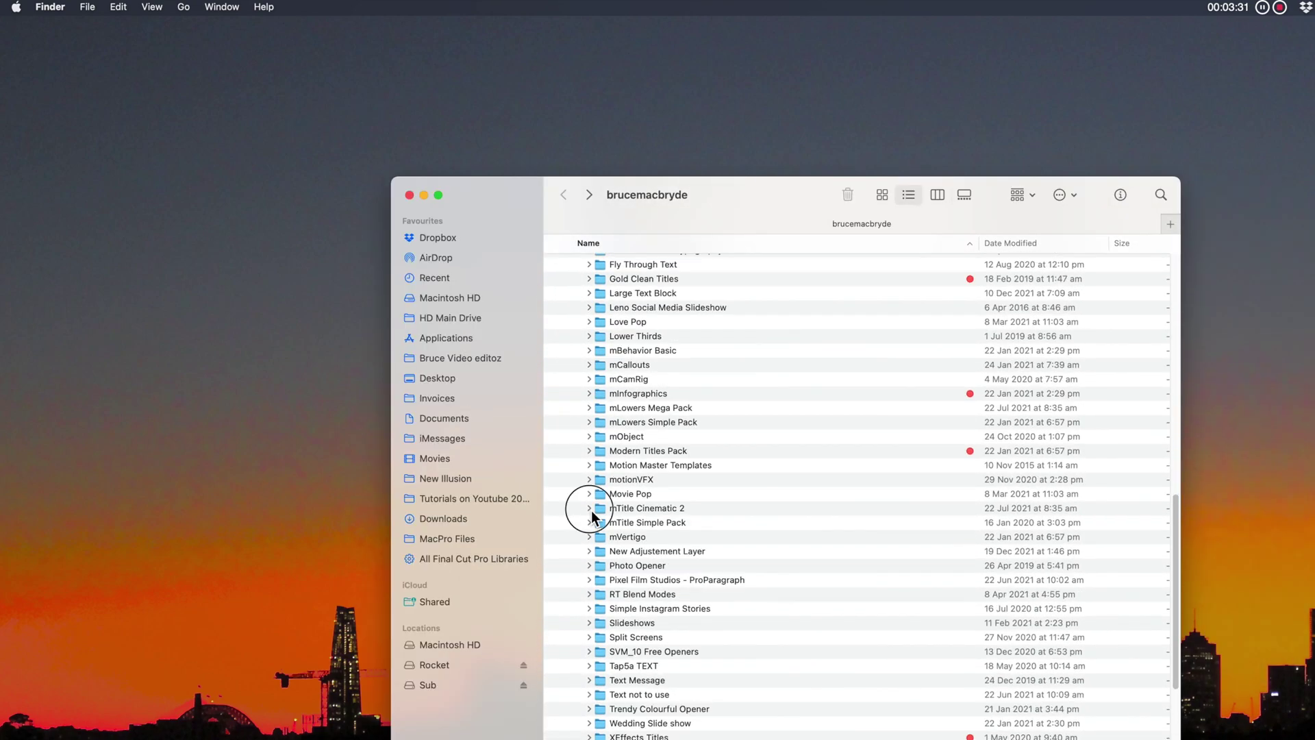
click(589, 509)
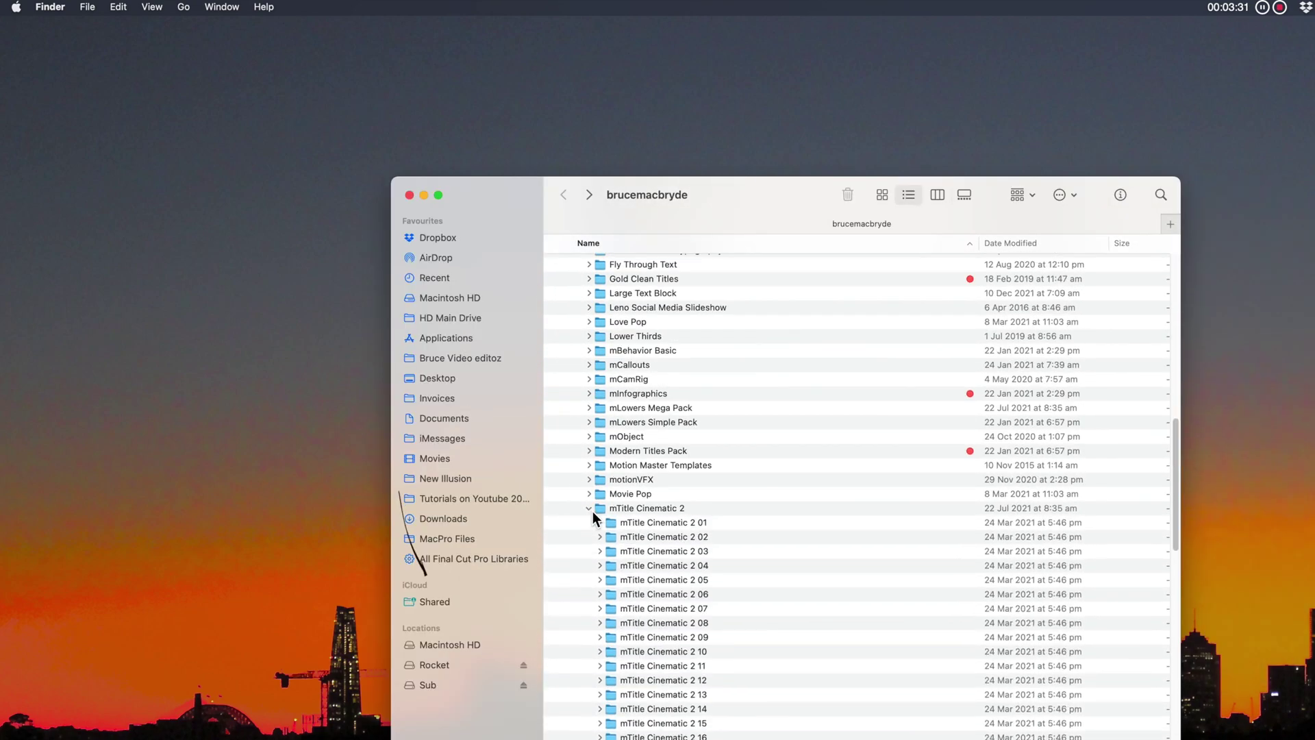
click(664, 639)
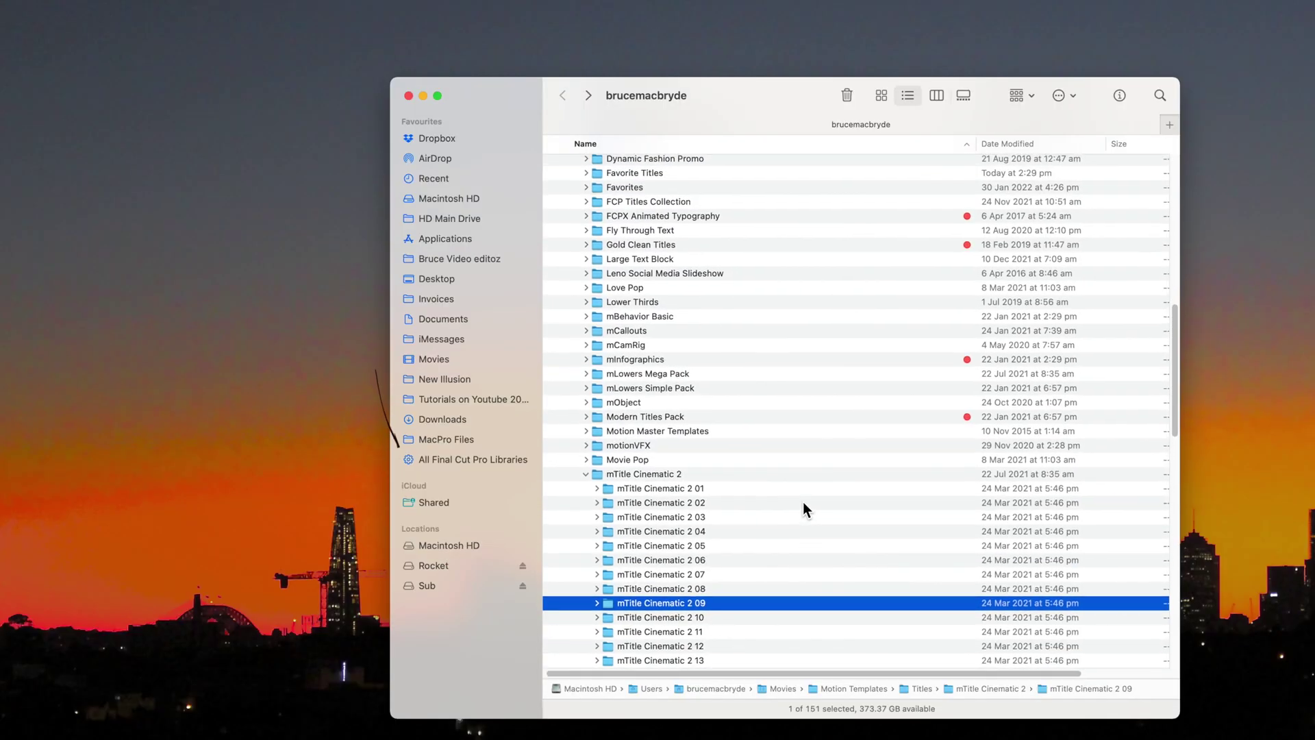
scroll(803, 502, up, 1)
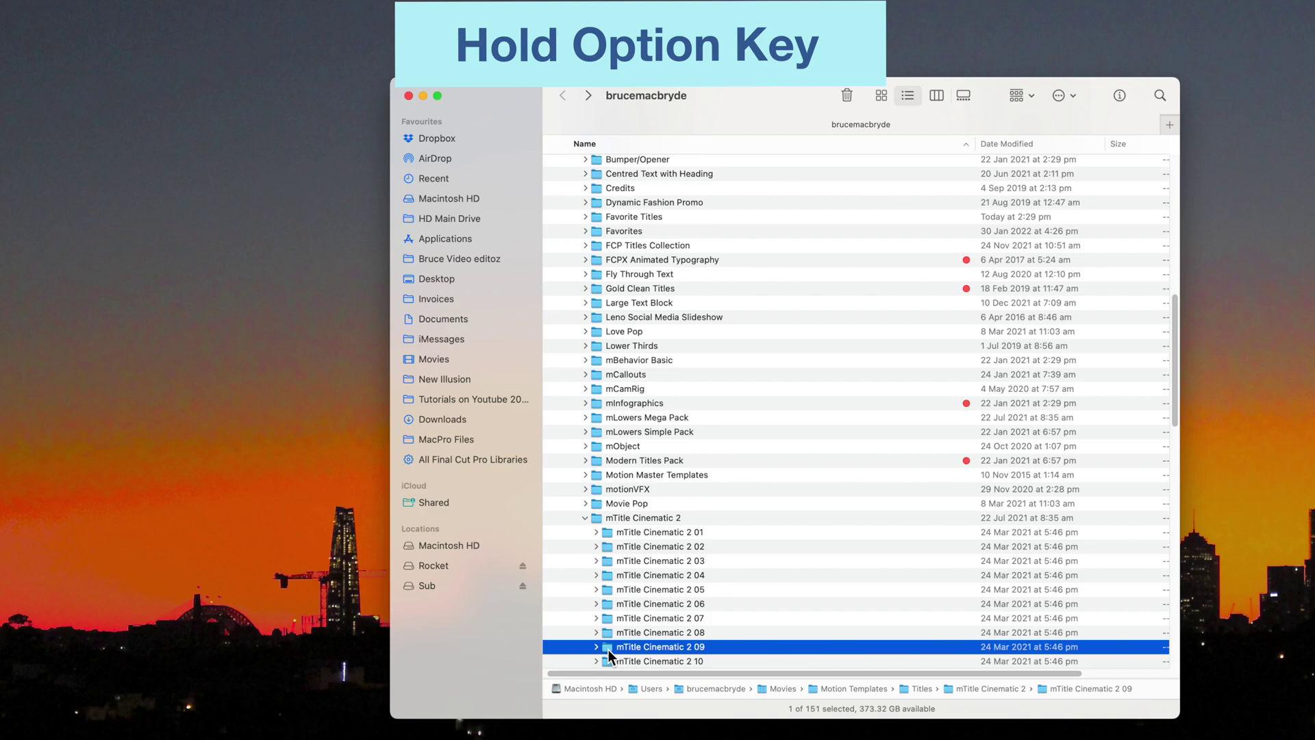
- Option-drag mTitle Cinematic 2 09 into Favorites, then check the copy against the original
drag(609, 650, 612, 230)
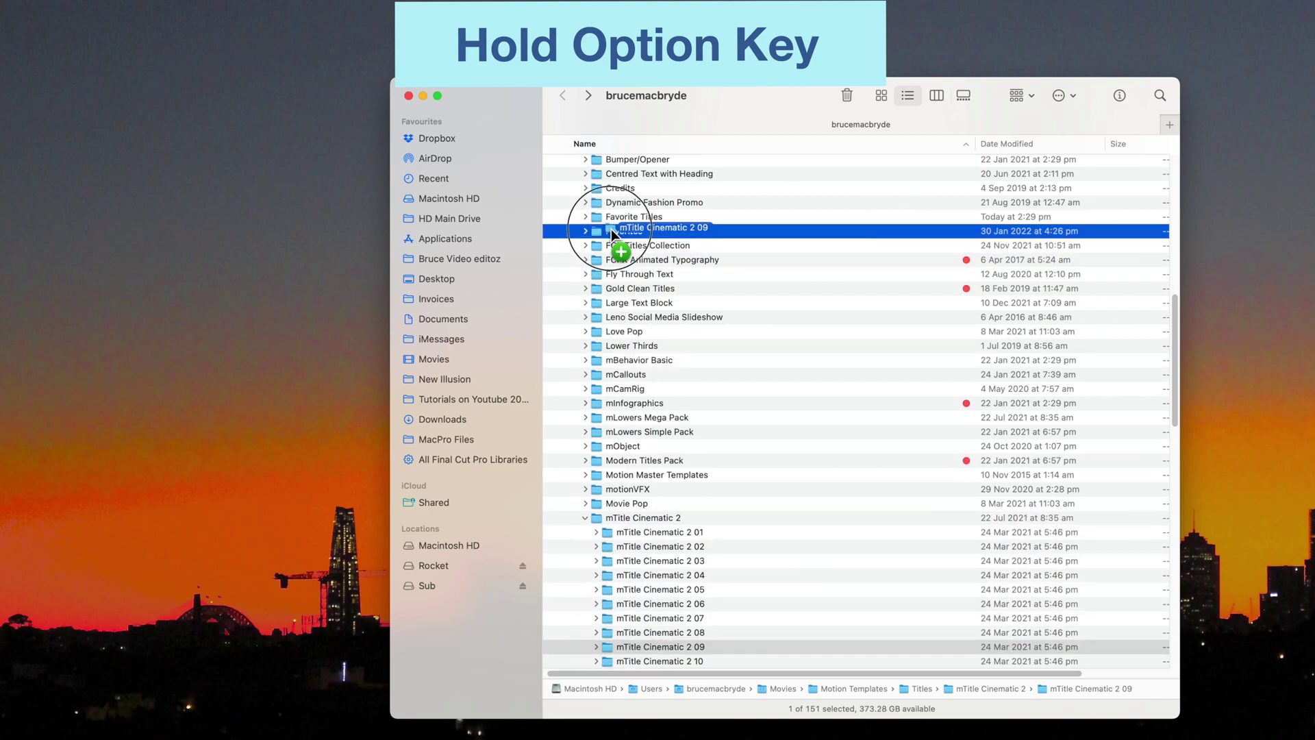
drag(612, 229, 595, 234)
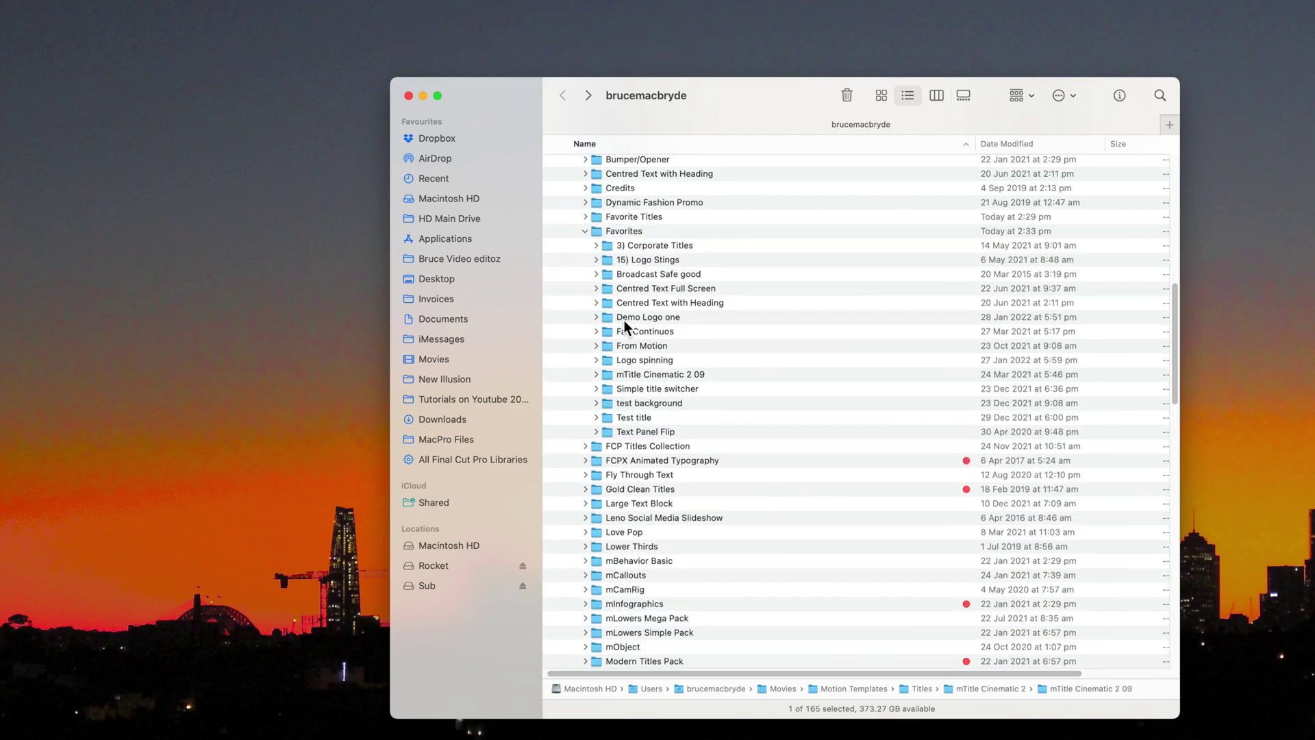
click(659, 378)
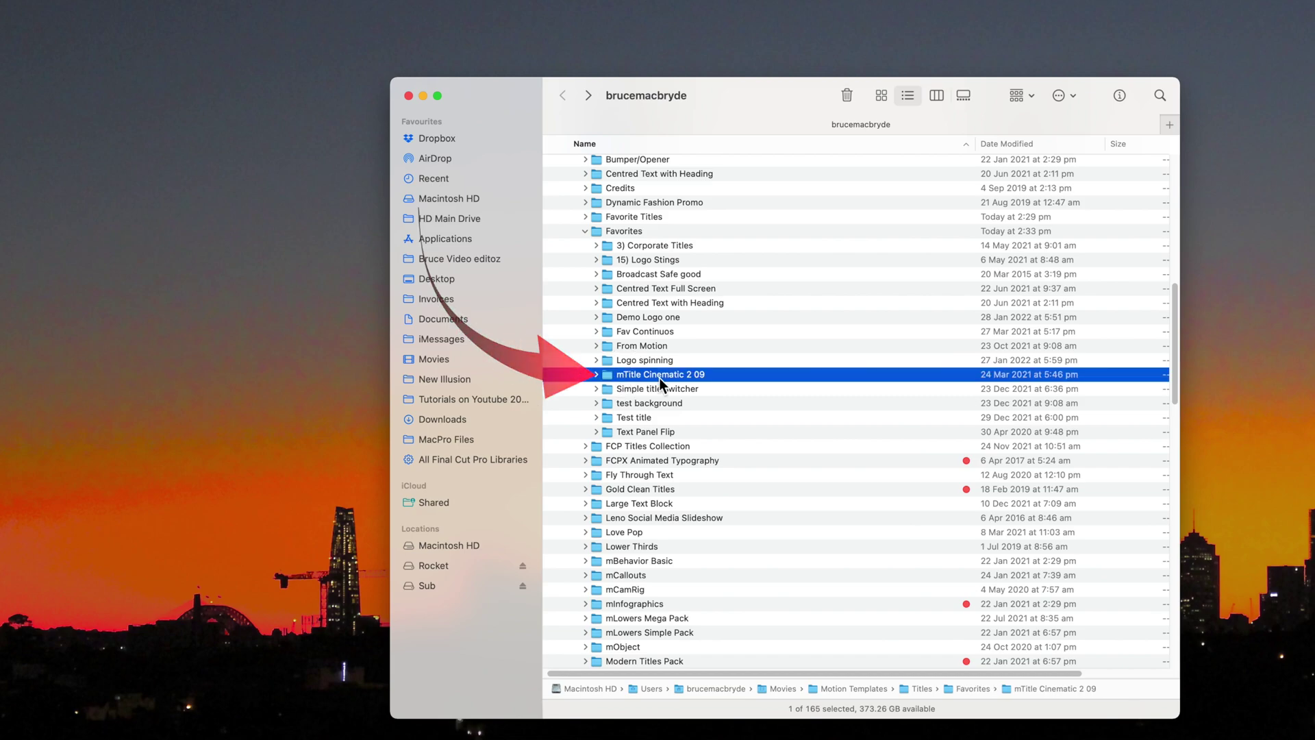
scroll(791, 381, down, 2)
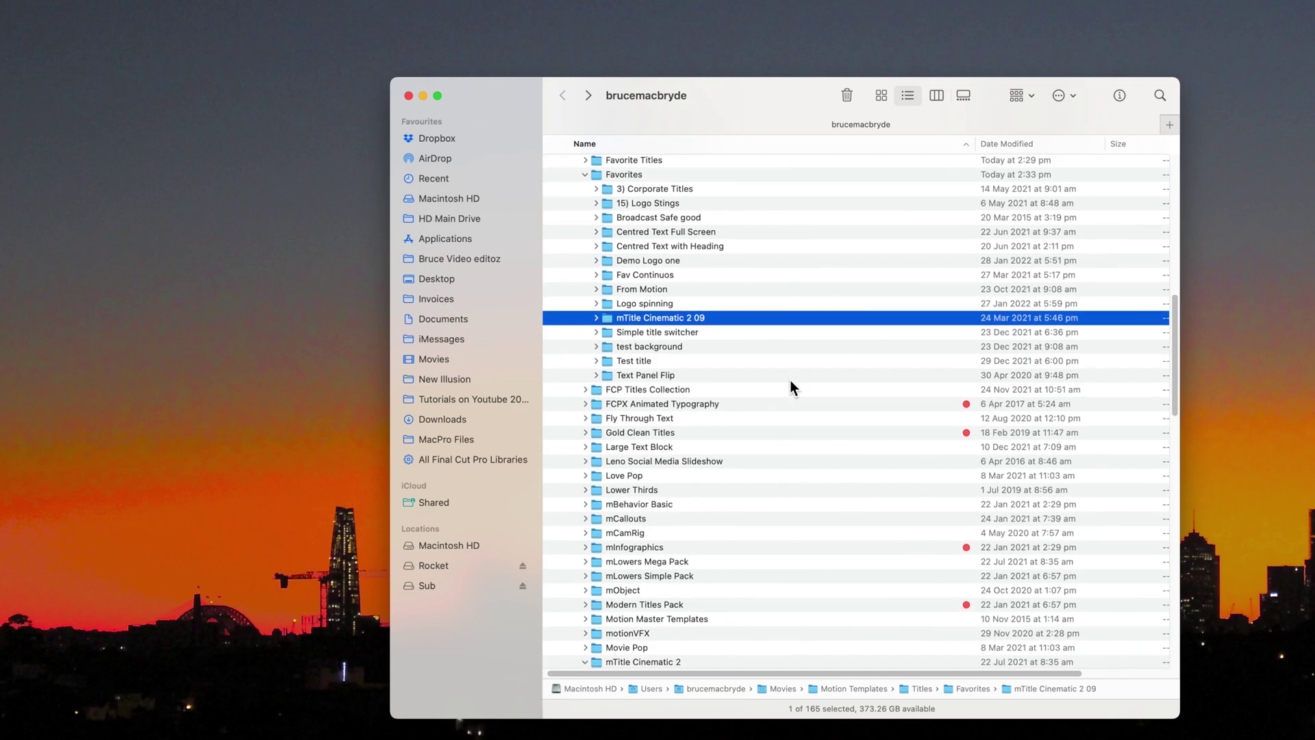
scroll(790, 387, down, 3)
scroll(790, 388, down, 3)
scroll(761, 463, down, 3)
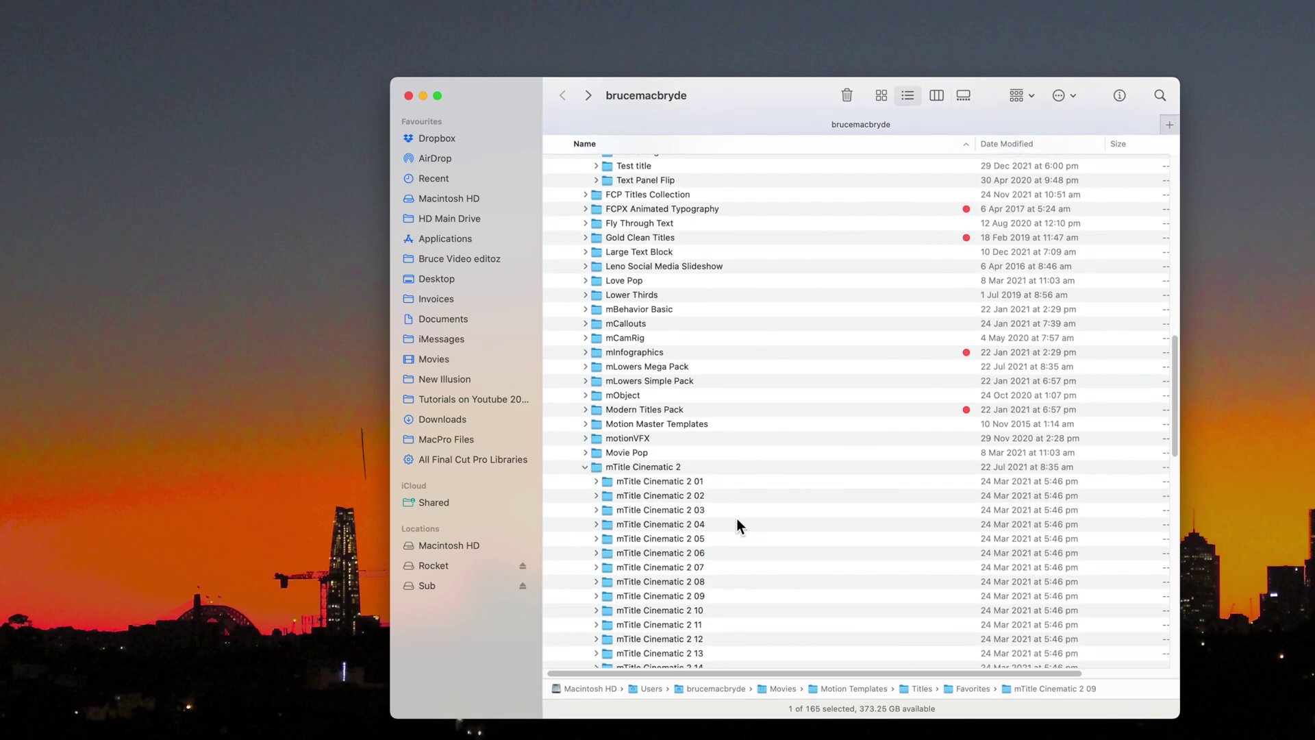
click(712, 595)
scroll(764, 478, up, 2)
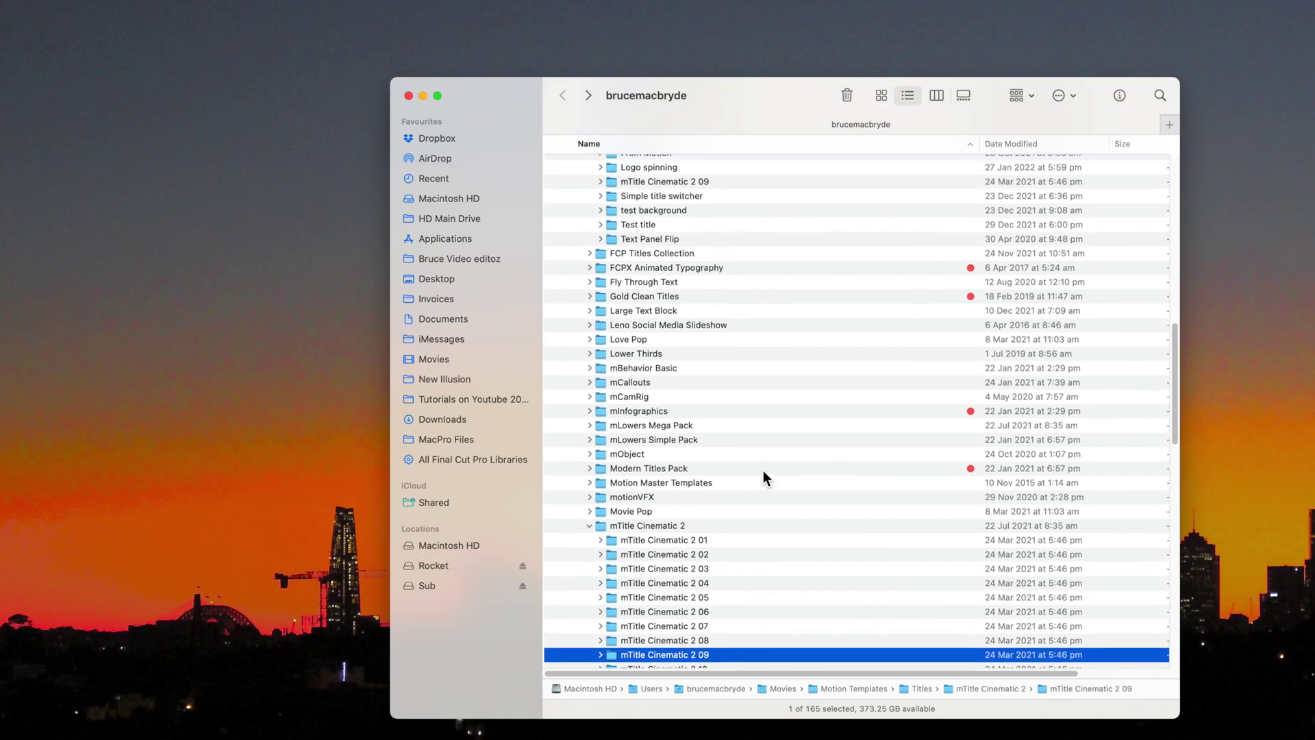
scroll(764, 471, up, 5)
click(707, 323)
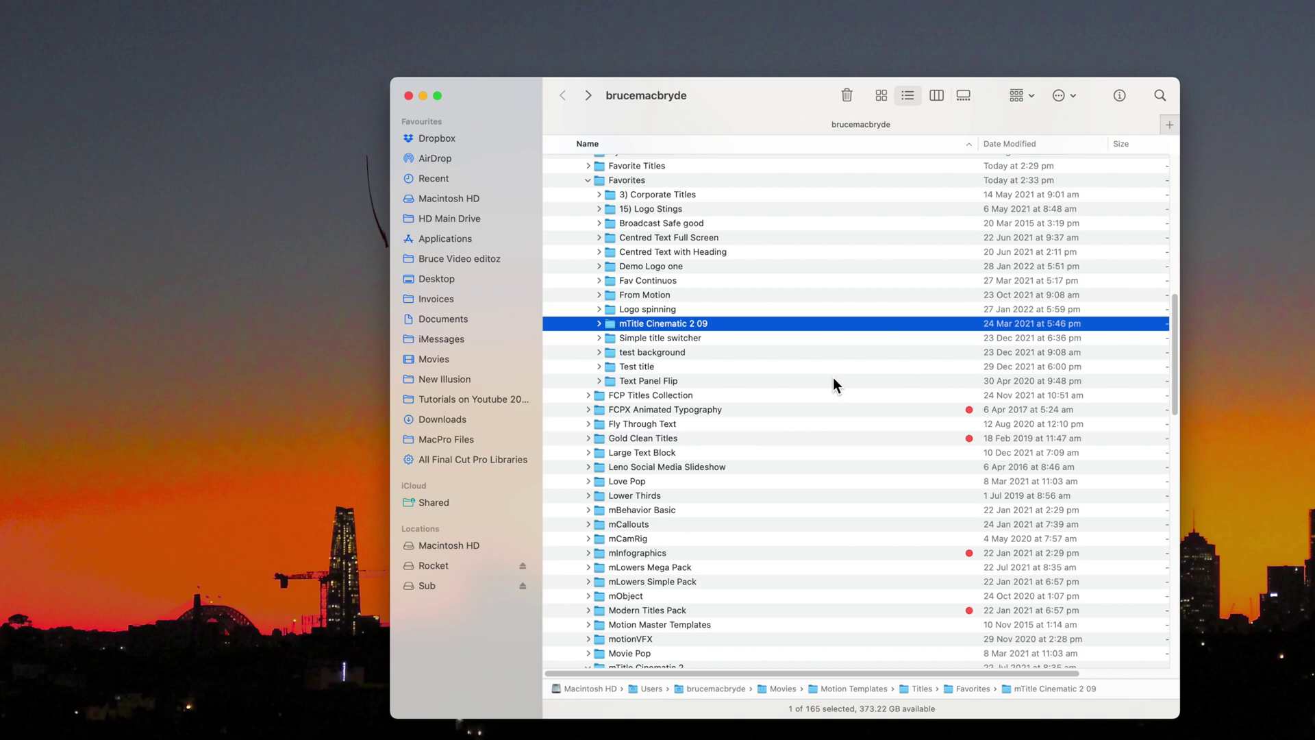
scroll(699, 278, up, 1)
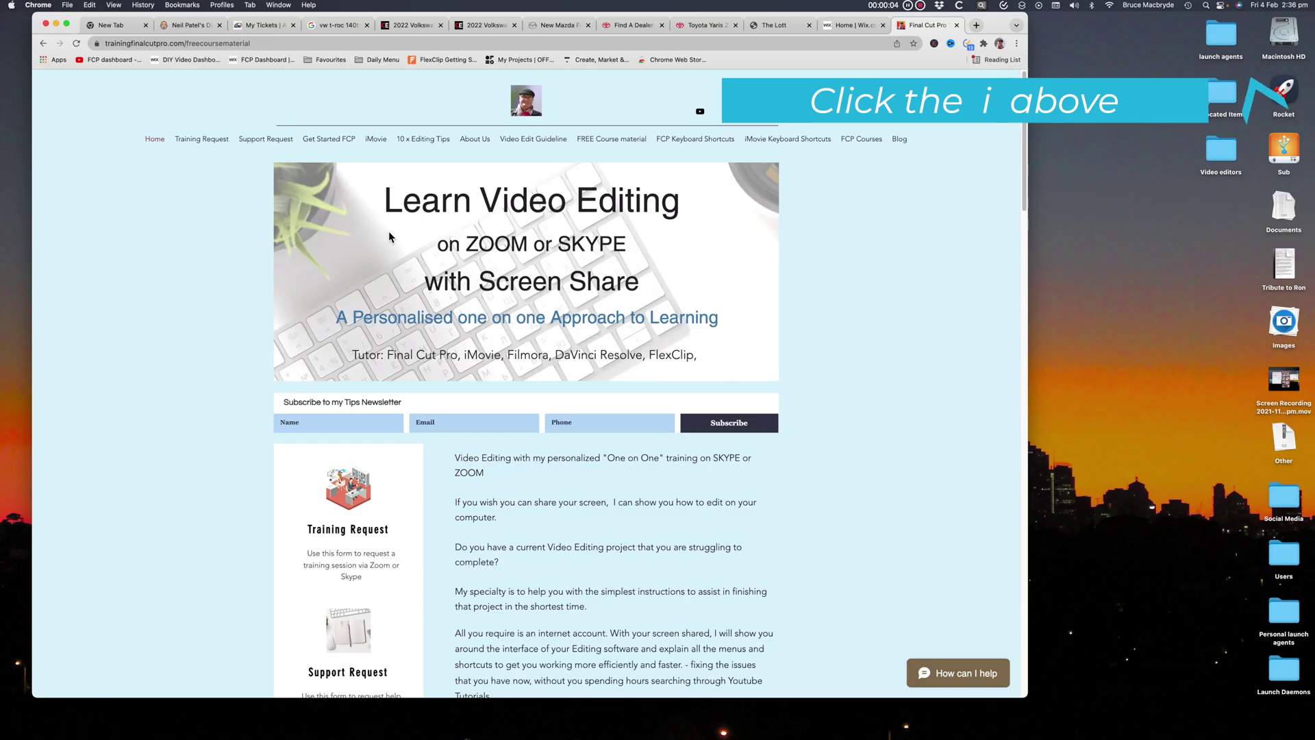
- Download the Adjustment Layers pack from the FREE Course material page
click(612, 141)
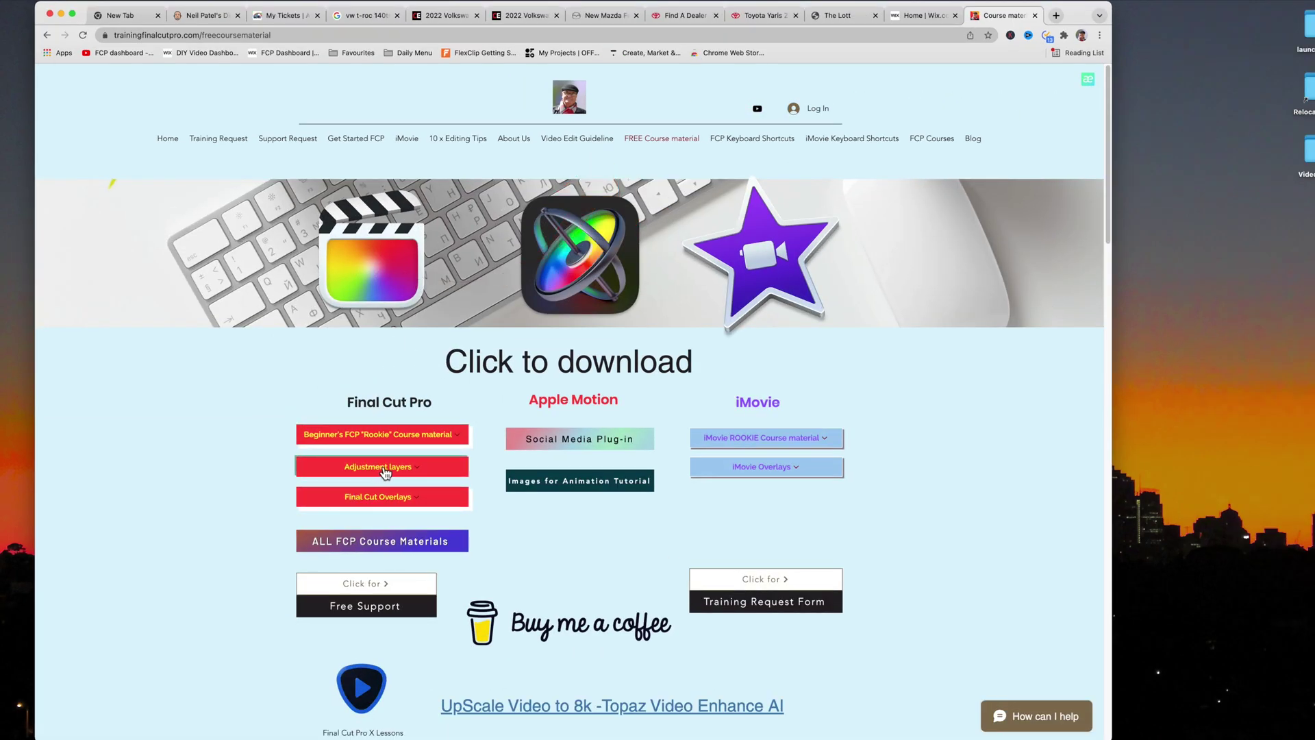
click(382, 469)
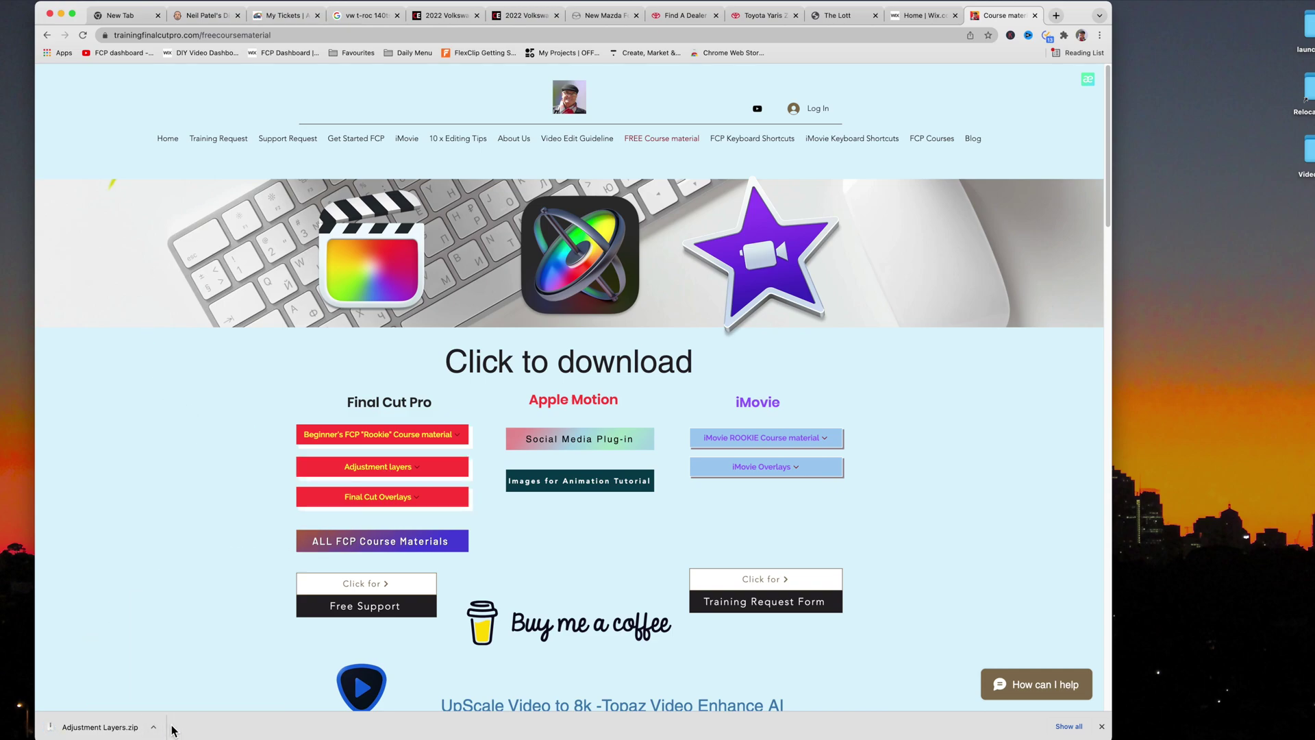
- Unzip Adjustment Layers.zip from Downloads and drag the folder into the Macintosh HD window
click(172, 731)
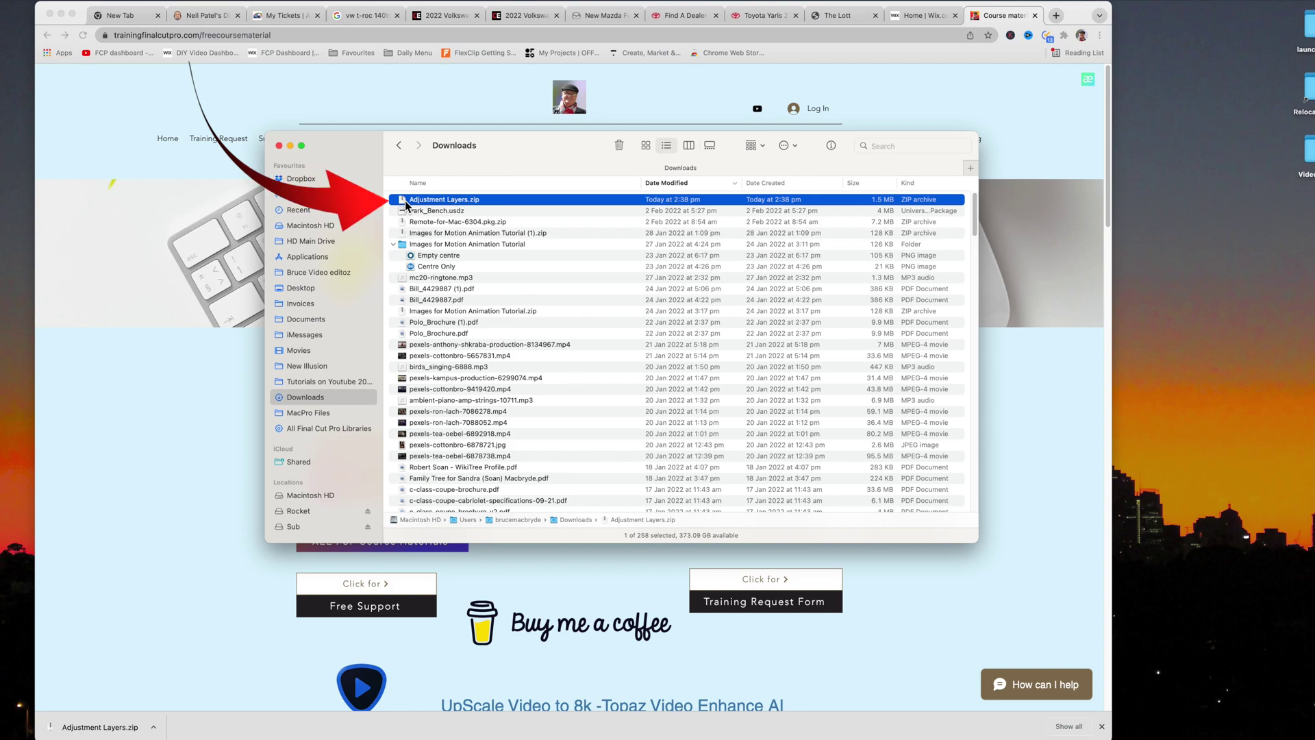
double_click(406, 201)
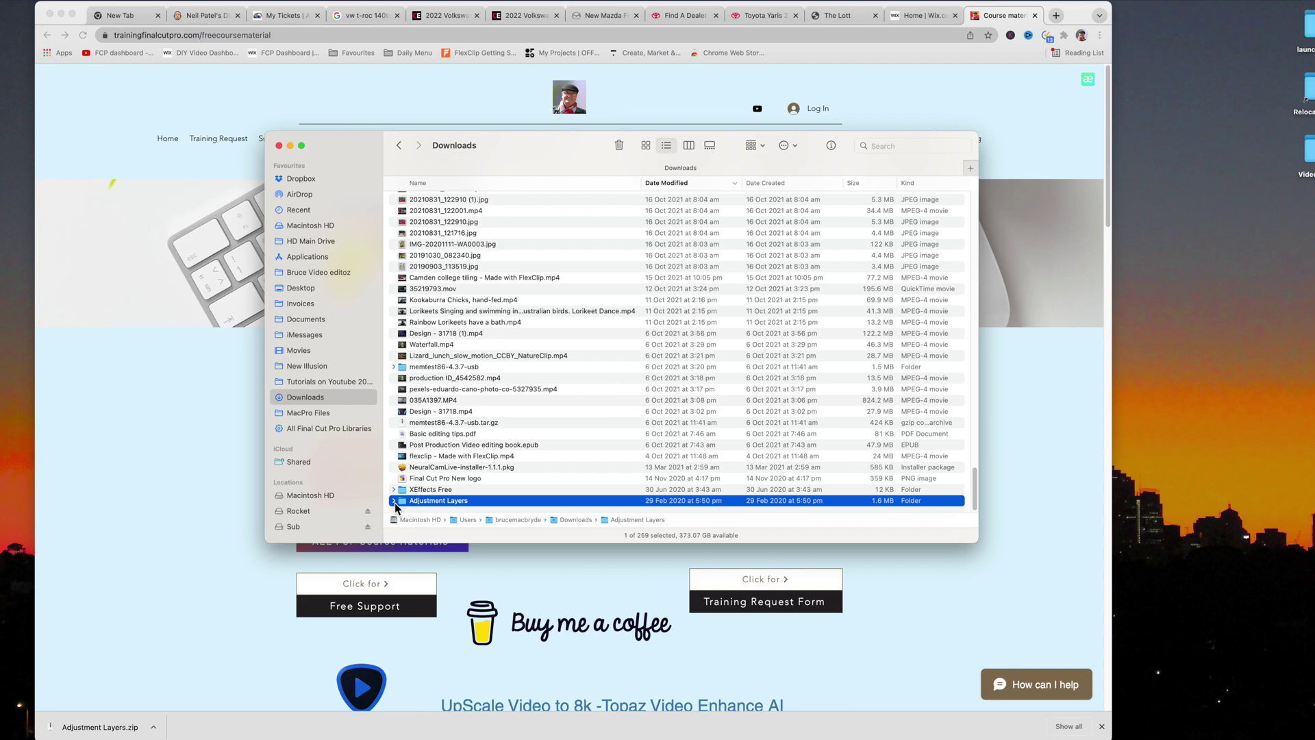
drag(393, 503, 648, 275)
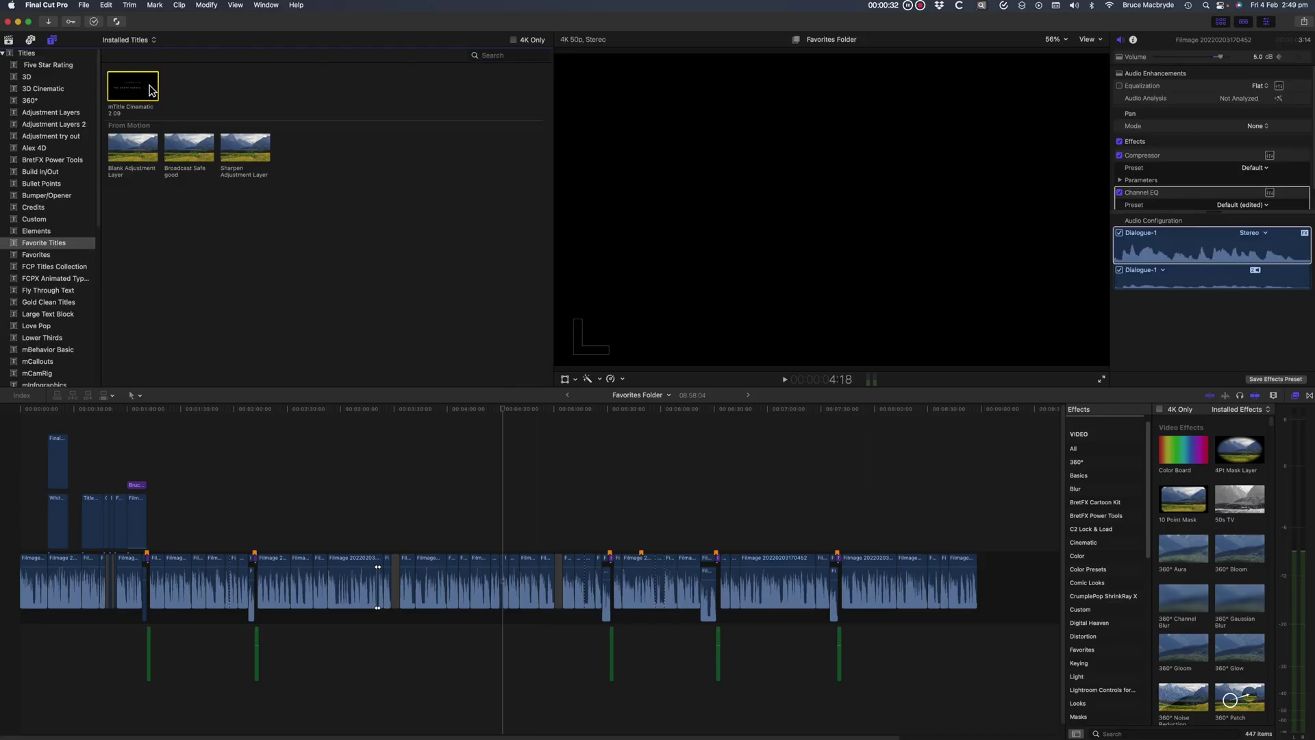
- Drag mTitle Cinematic 2 09 from Favorite Titles to the timeline and select the clip to preview it
mouse_move(134, 88)
mouse_down()
mouse_move(291, 232)
mouse_move(458, 544)
mouse_up()
click(479, 420)
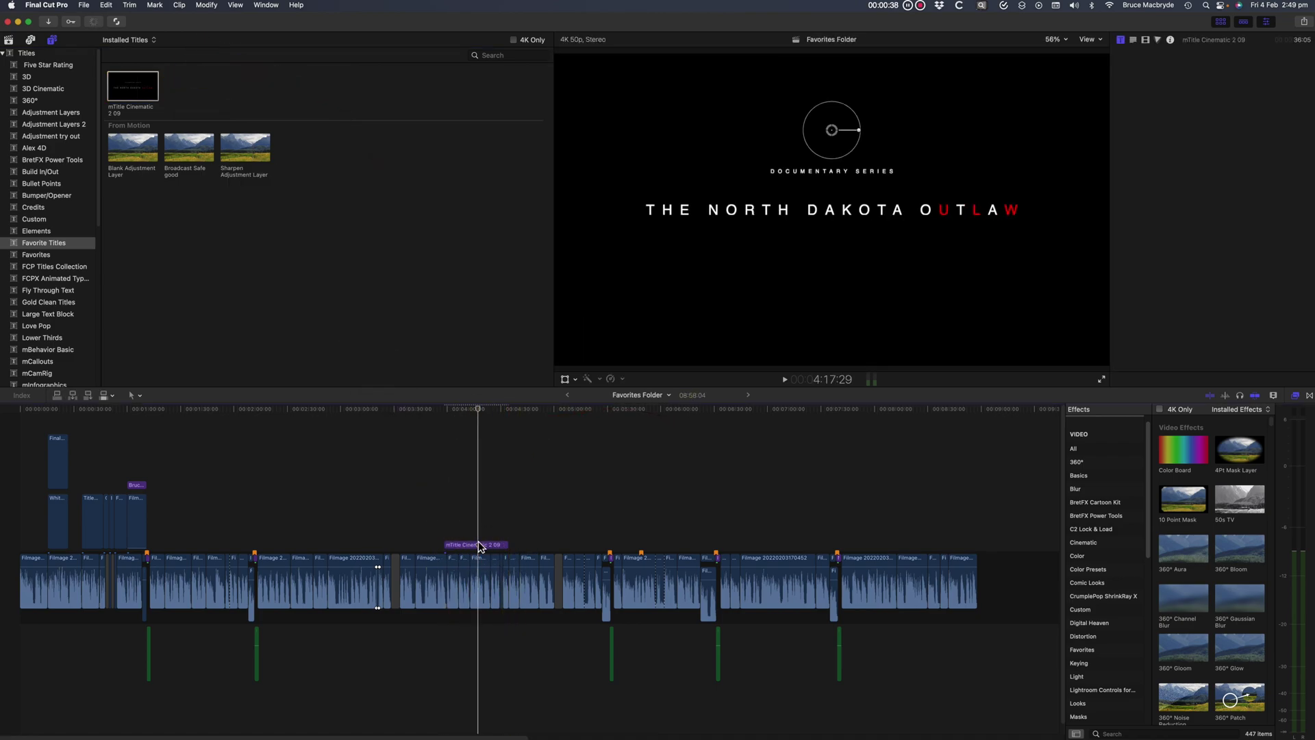
click(479, 547)
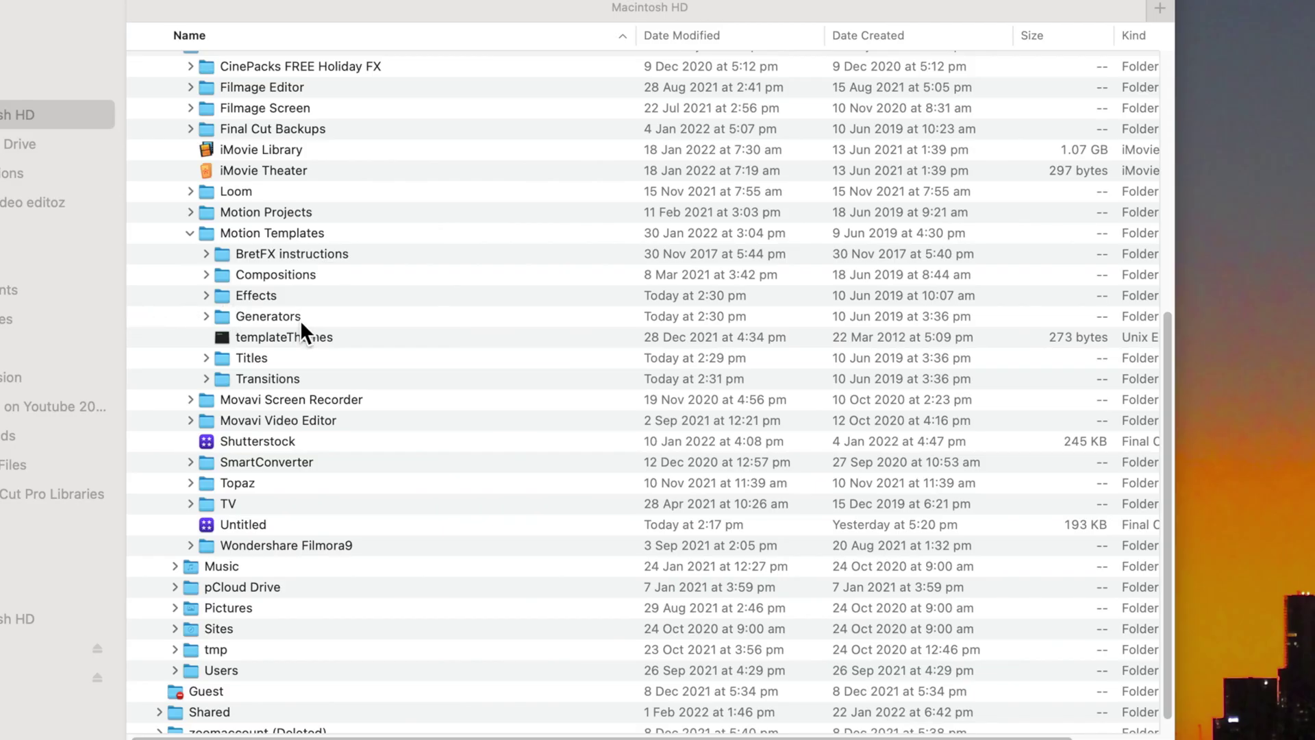
- Expand Effects, Option-drag BretFX Power Tools onto Favorite Effects, and expand that folder
click(207, 296)
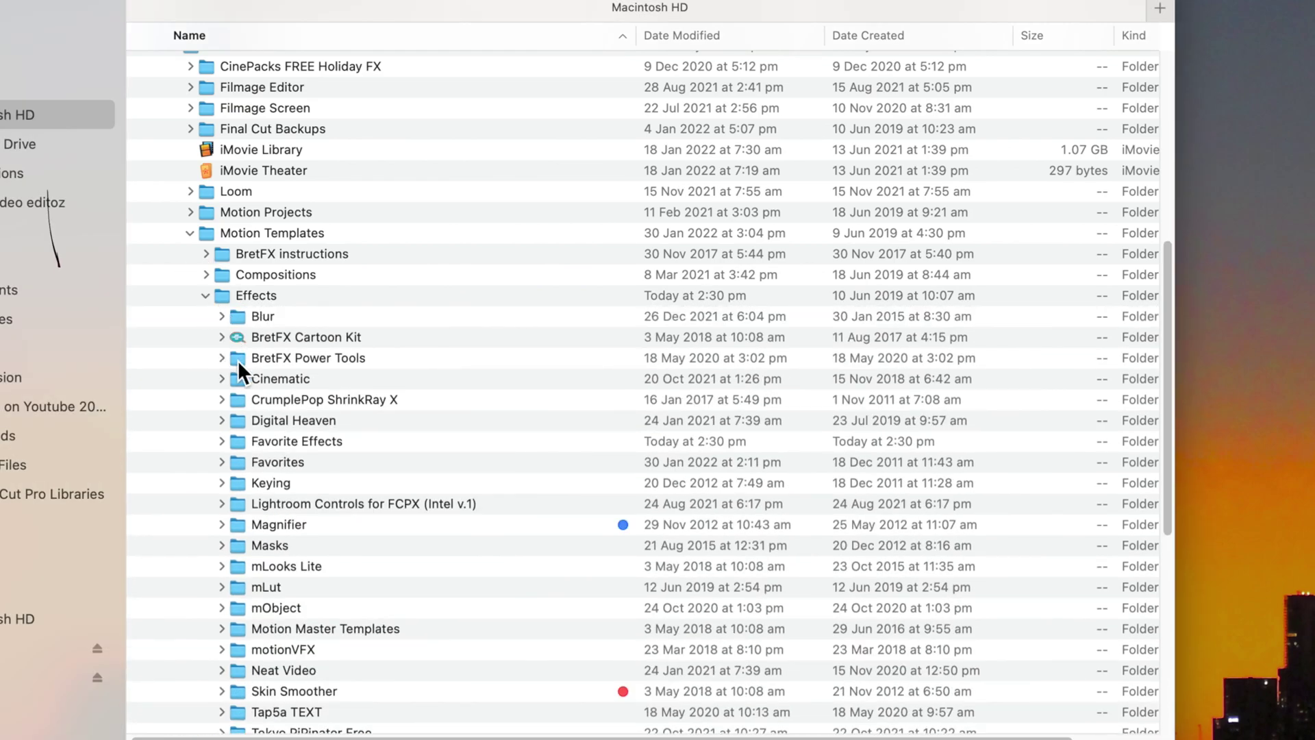
click(239, 358)
drag(240, 359, 245, 442)
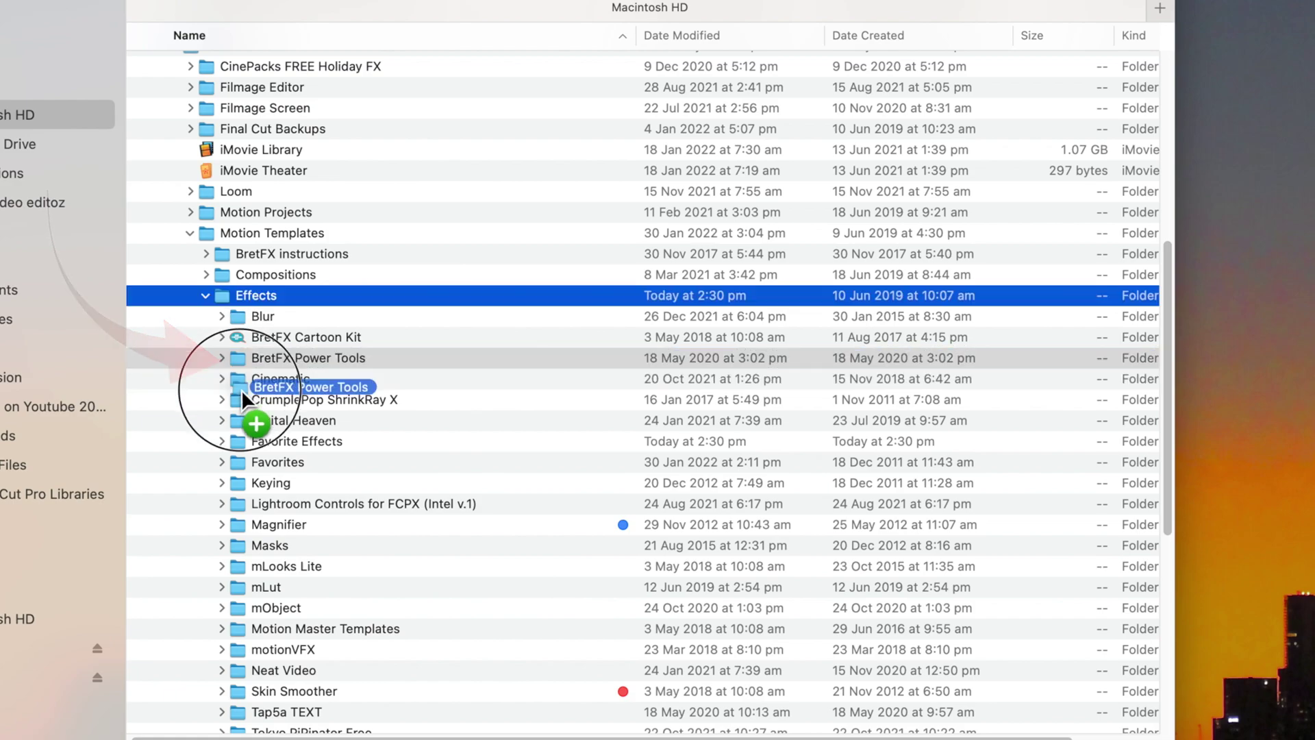
click(223, 442)
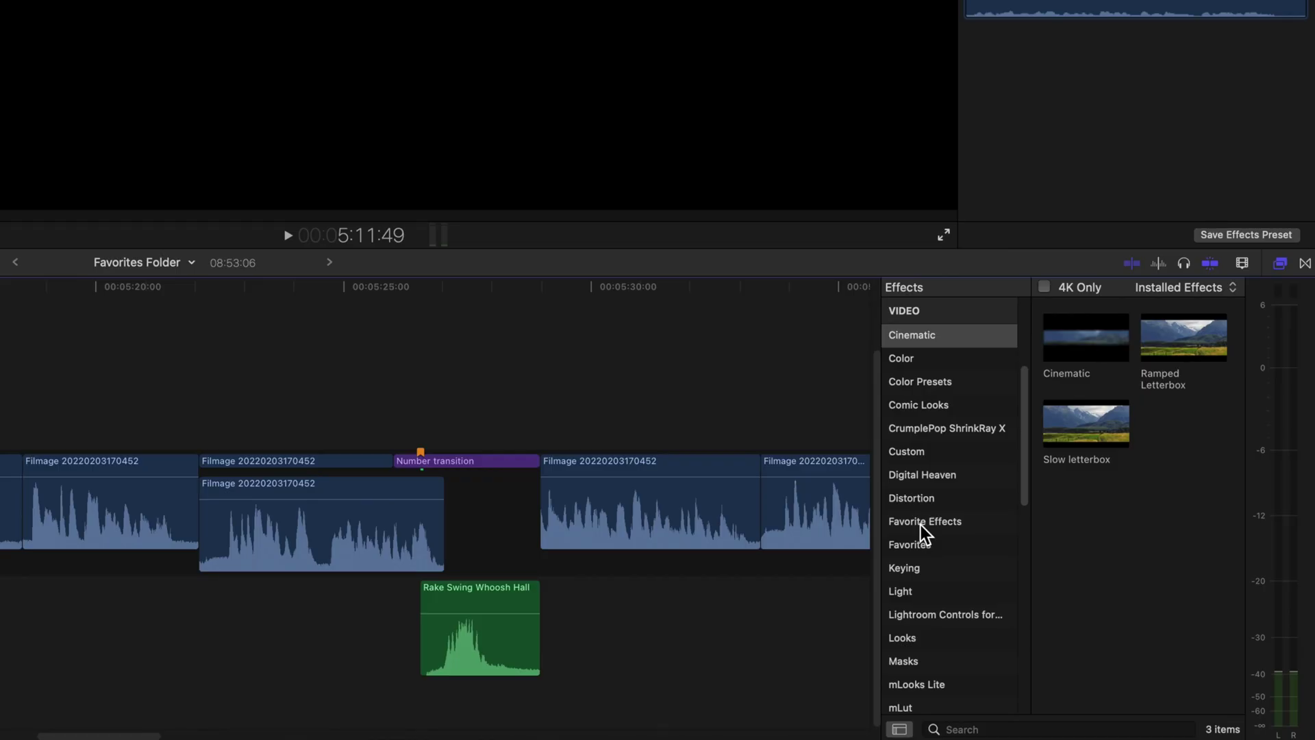
- Select the Favorite Effects category to list the twelve PT effects
click(921, 522)
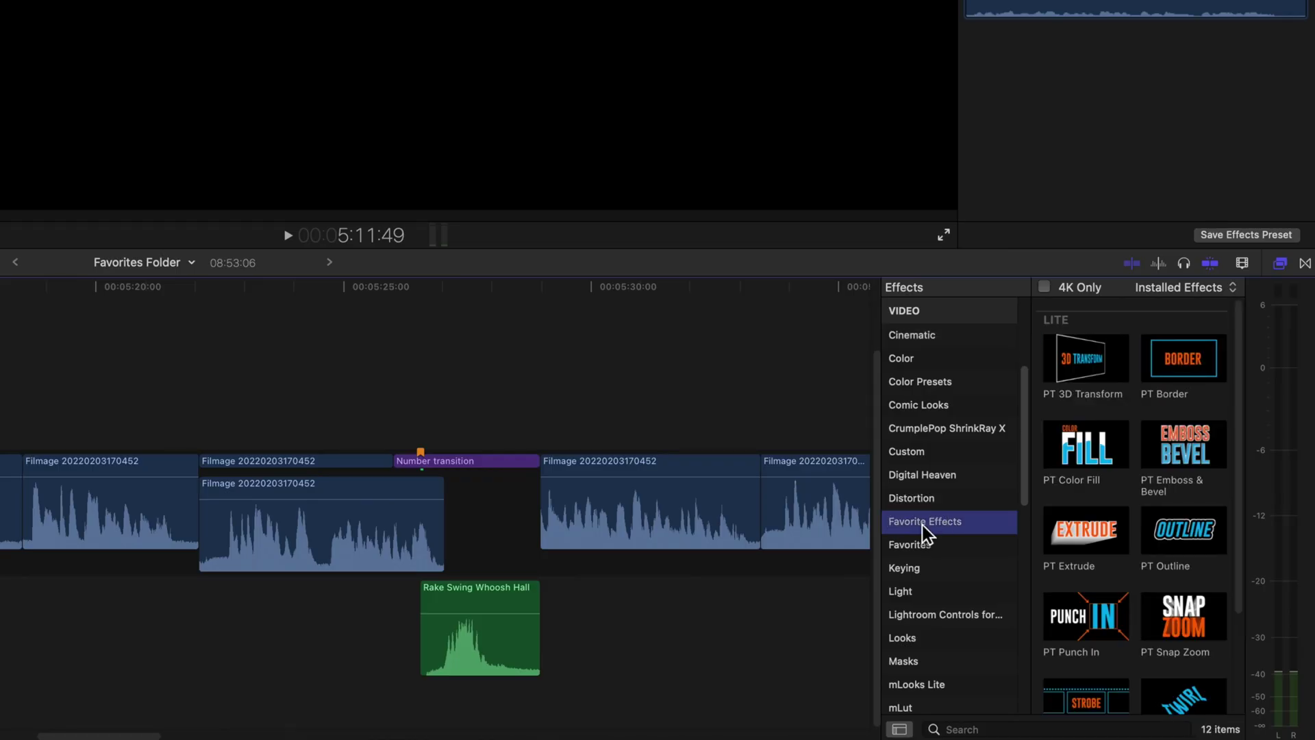
scroll(1105, 494, down, 3)
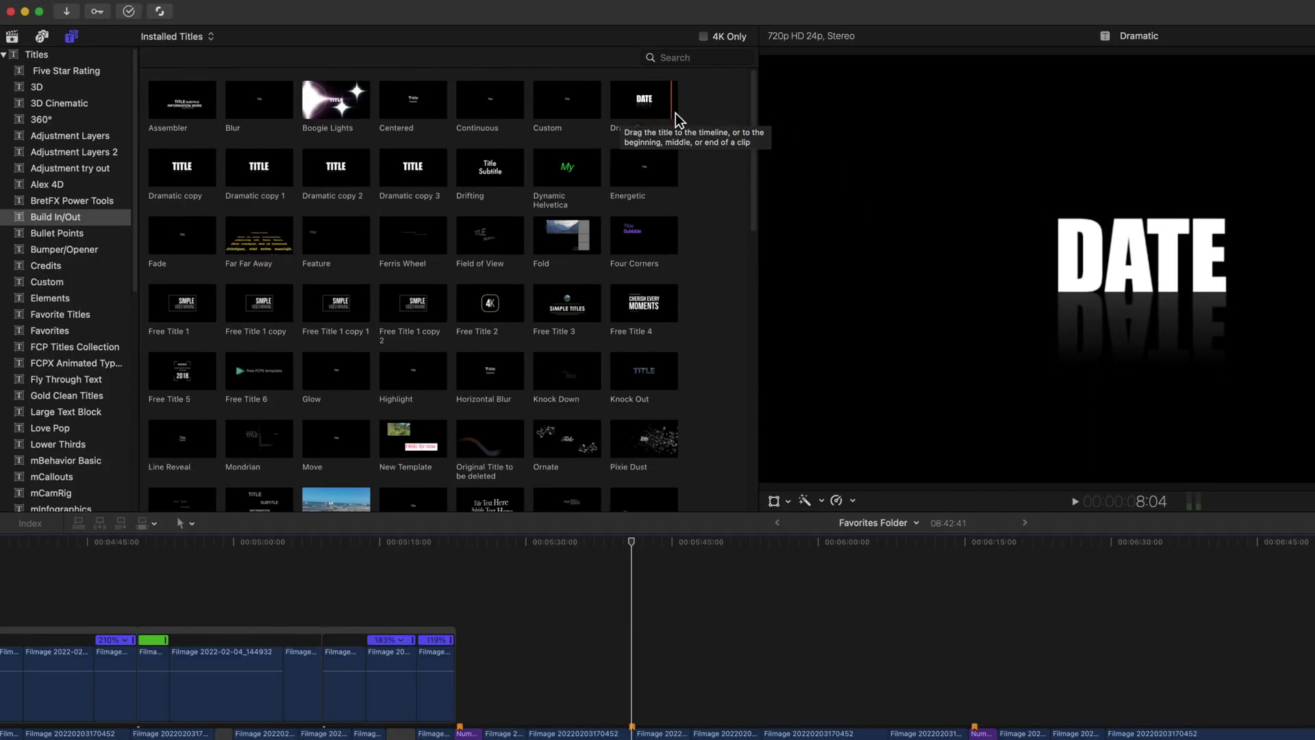
- Choose Open a copy in Motion from the Dramatic title's context menu
right_click(680, 113)
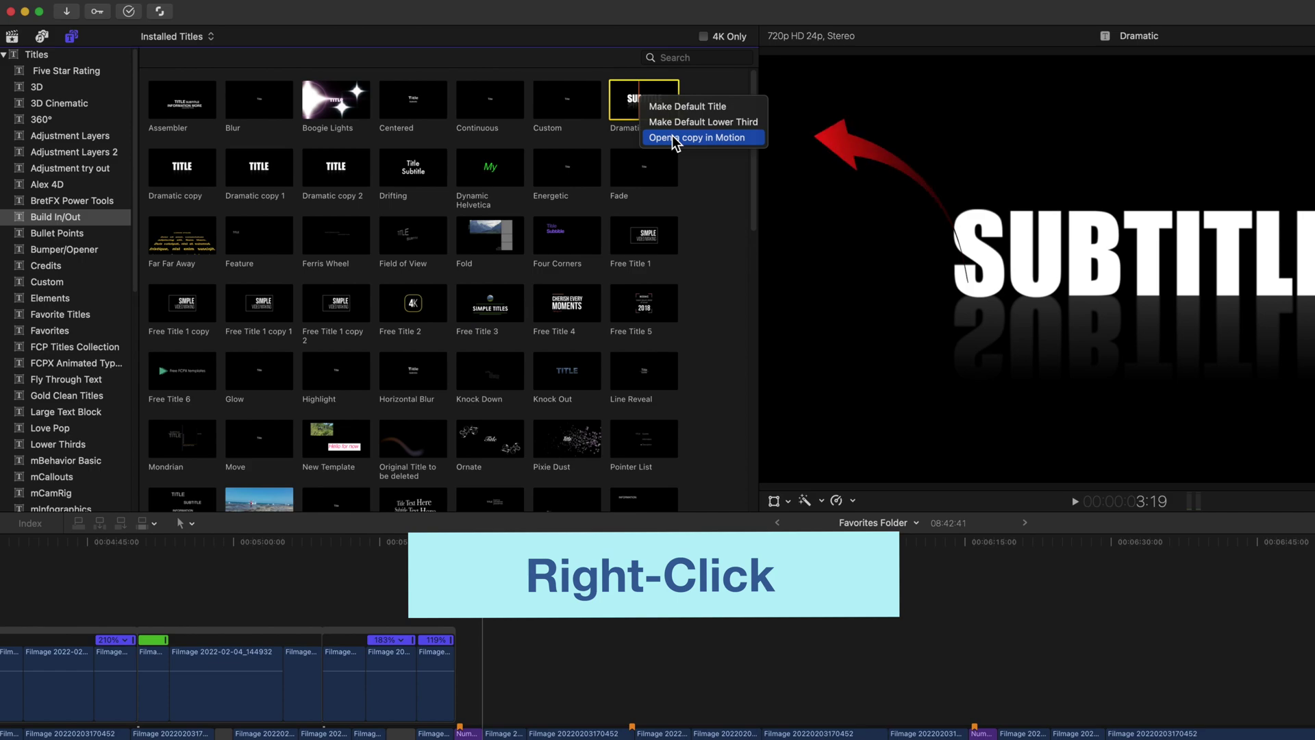
click(675, 139)
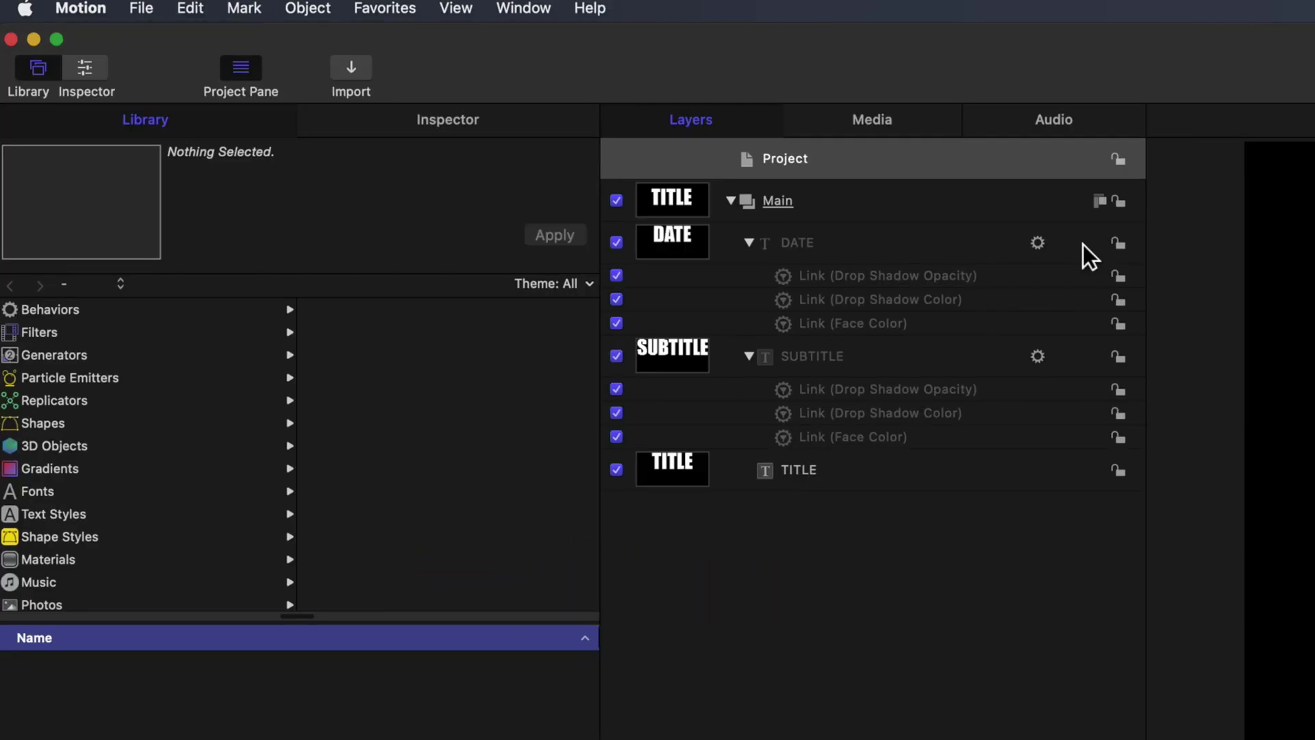
- Publish the Dramatic Copy title template from Motion under the Favorite Titles category
click(144, 10)
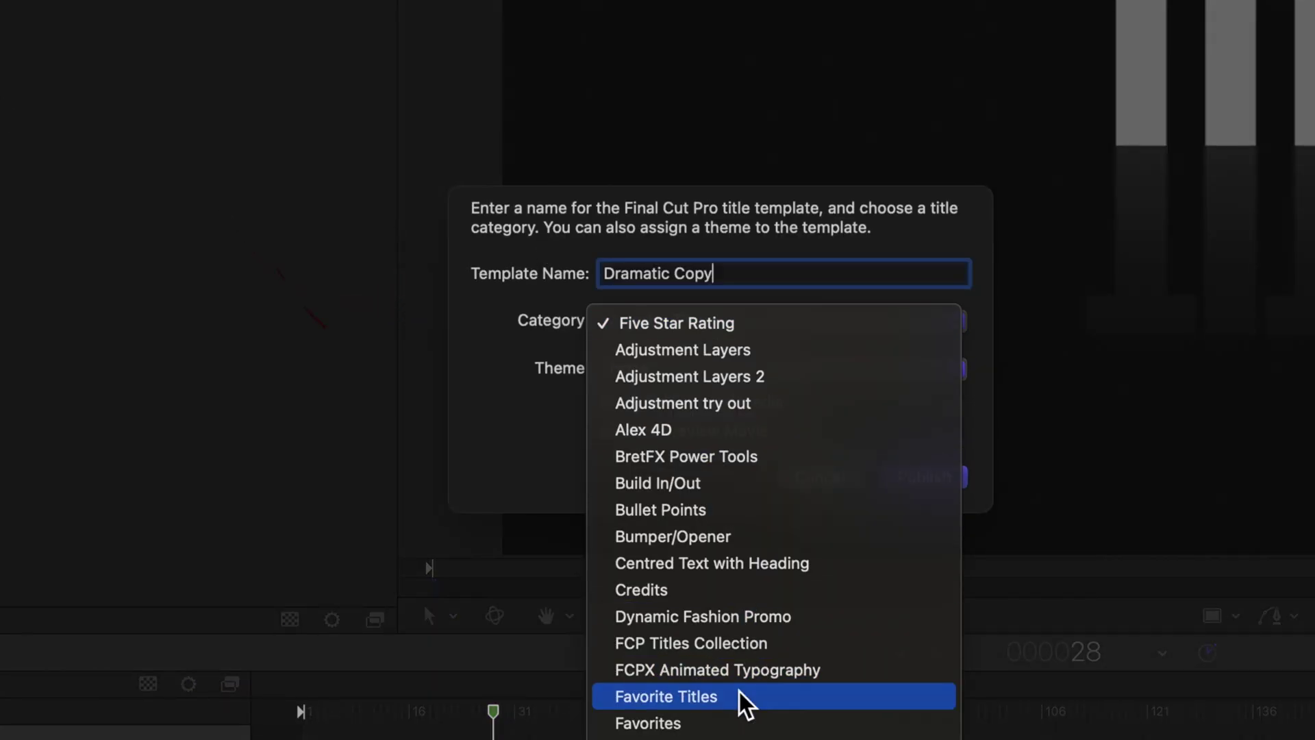
click(750, 705)
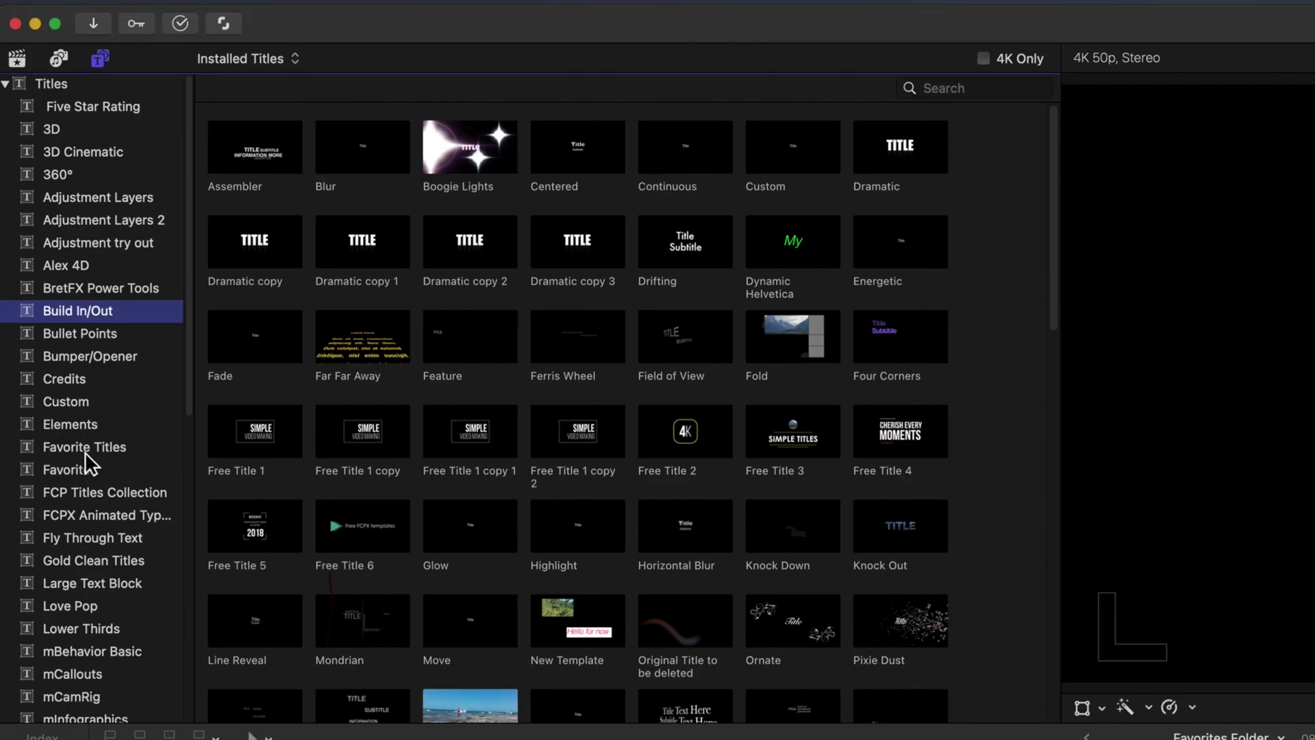
- Select Favorite Titles in the Titles and Generators sidebar to list its titles, including Dramatic Copy
click(84, 449)
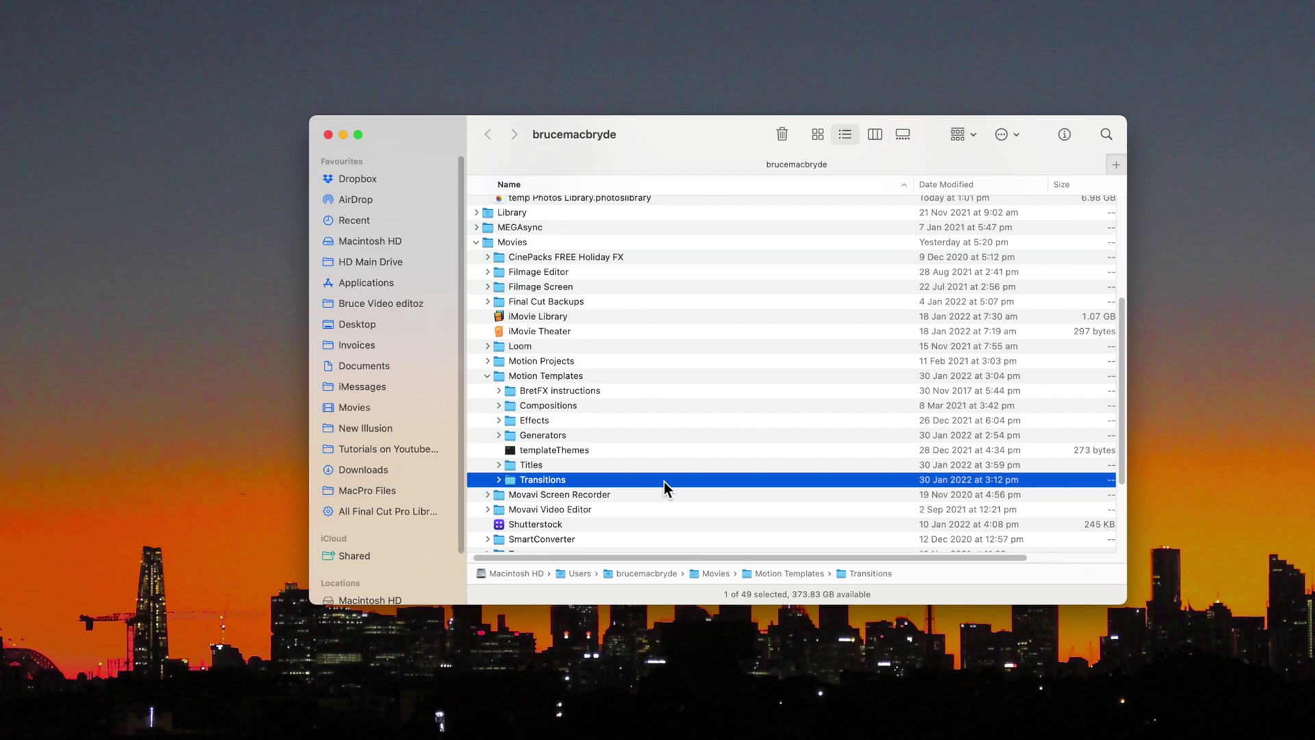
- Add a Favorite Titles folder inside Titles, return to the home listing, and expand Effects
double_click(510, 465)
scroll(619, 442, up, 1)
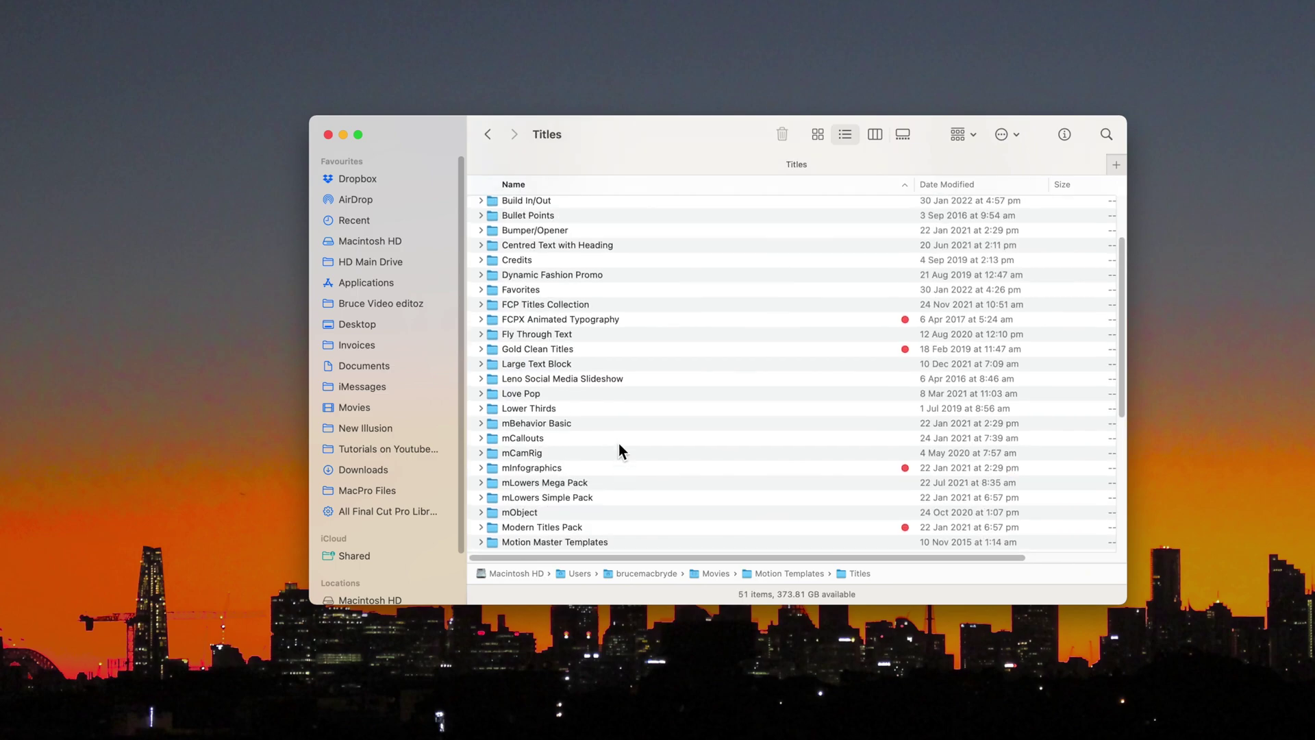
scroll(620, 443, up, 1)
scroll(620, 443, up, 2)
scroll(619, 443, up, 1)
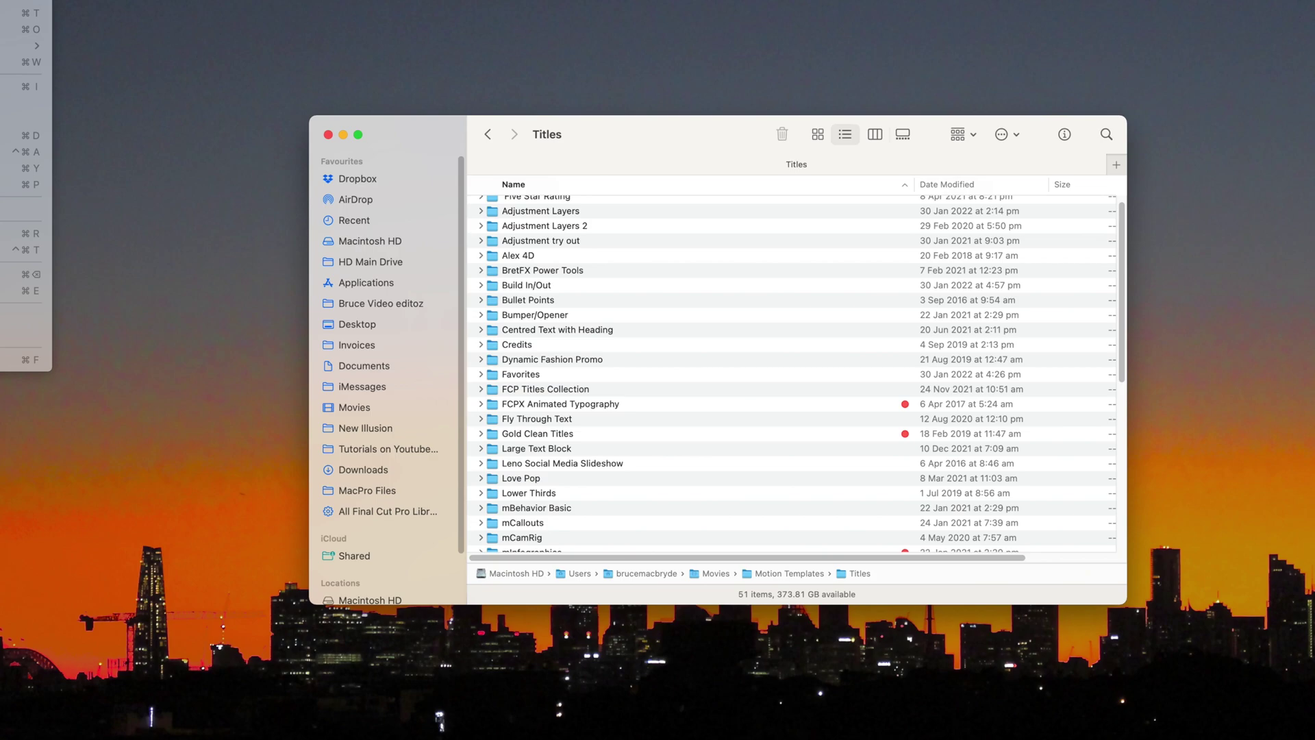
key(shift+super+n)
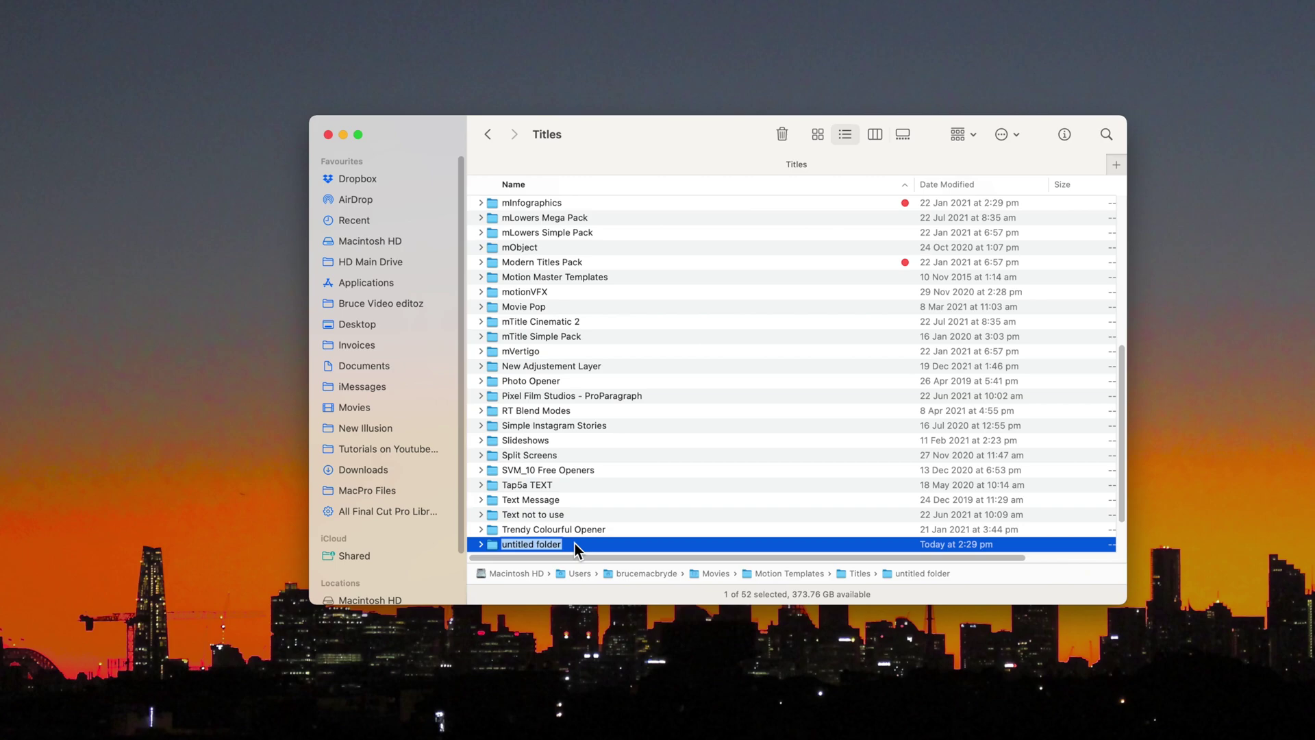
text(Fa)
text(vorite)
text( Titles)
scroll(594, 534, down, 2)
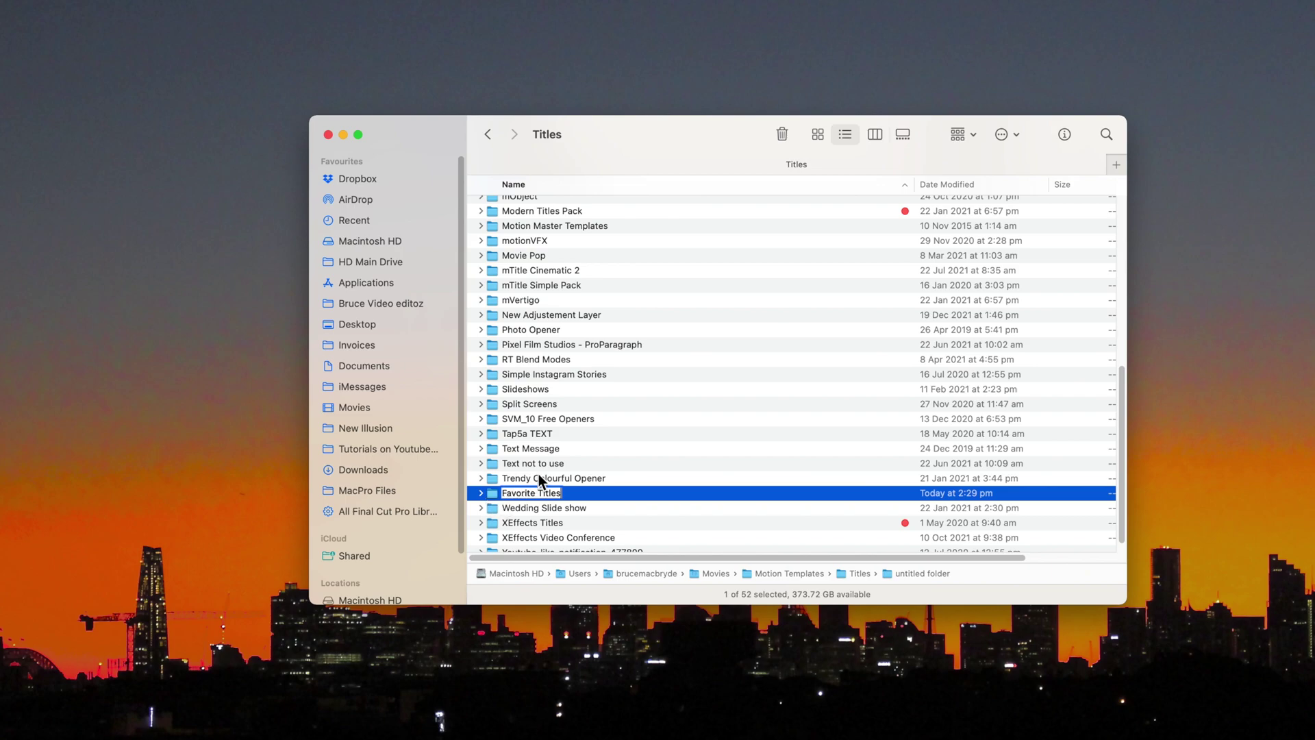
scroll(558, 456, up, 1)
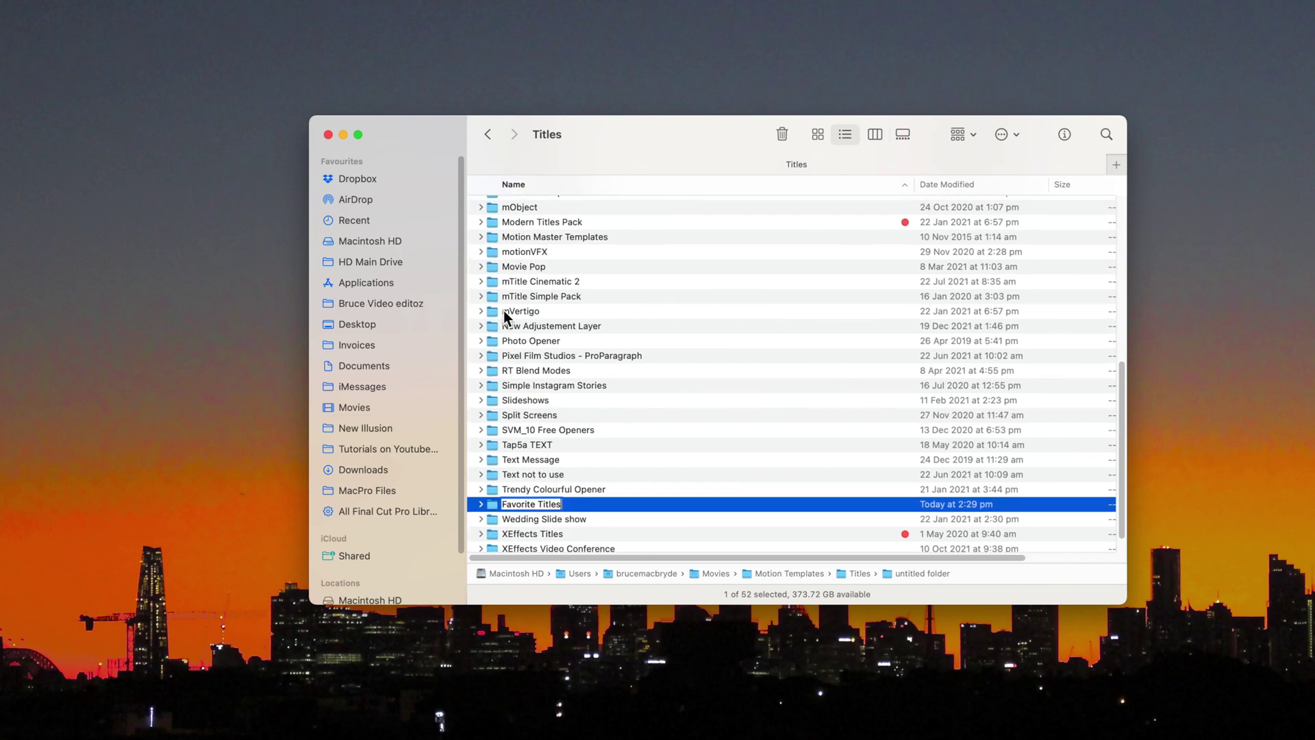
scroll(507, 318, up, 1)
click(489, 135)
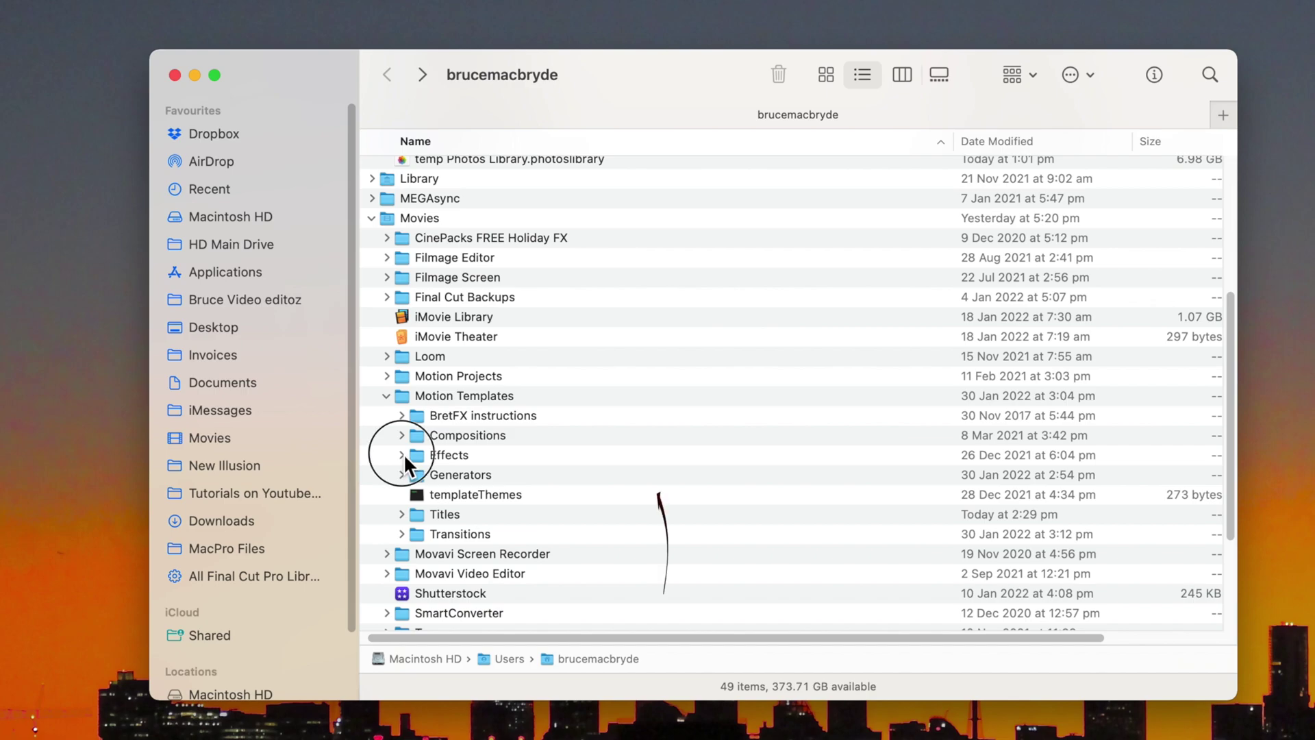
click(402, 454)
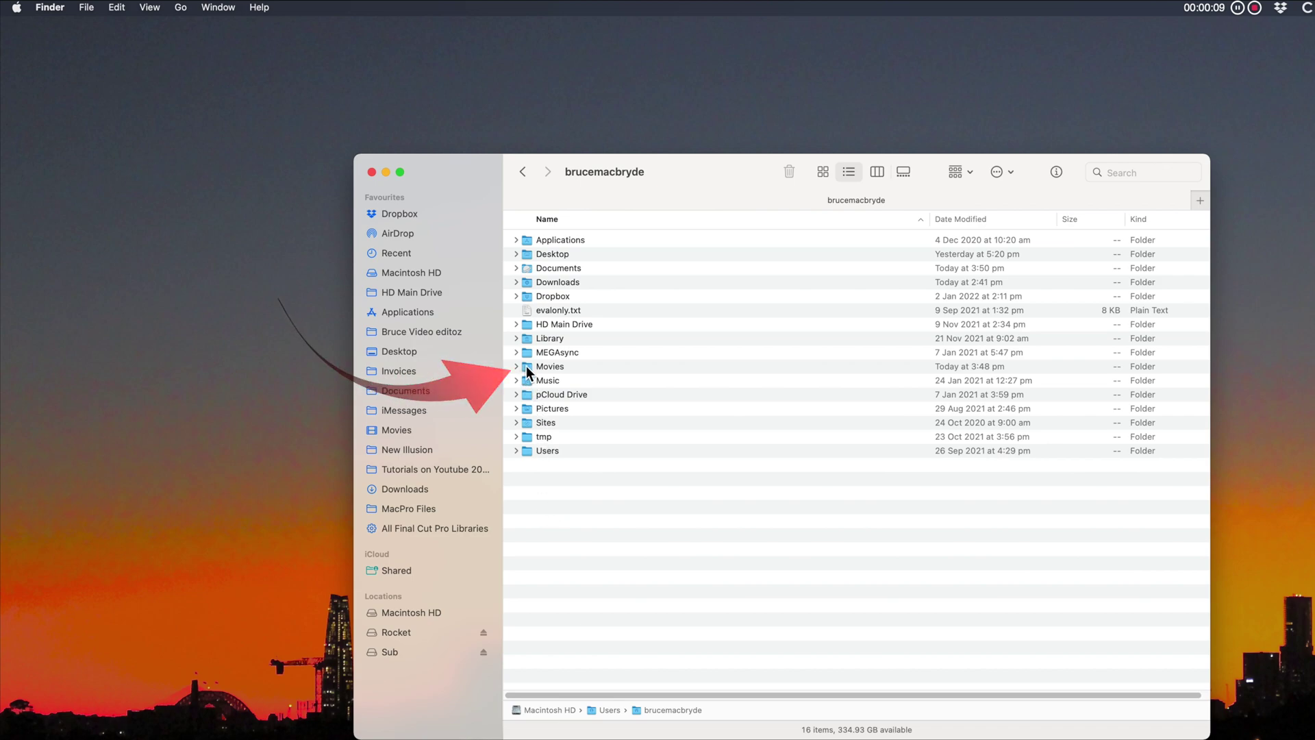
- Create a new folder inside Movies and start renaming it to Motion Templates
click(527, 372)
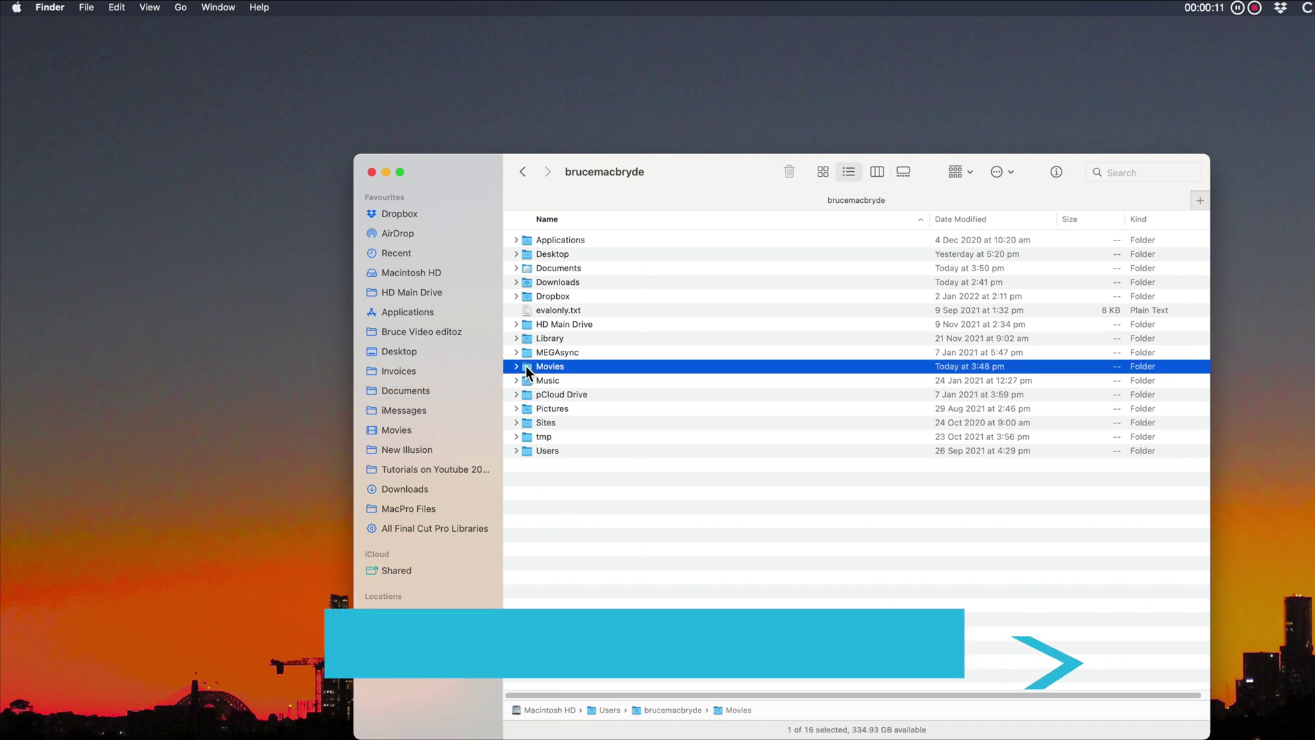
double_click(527, 372)
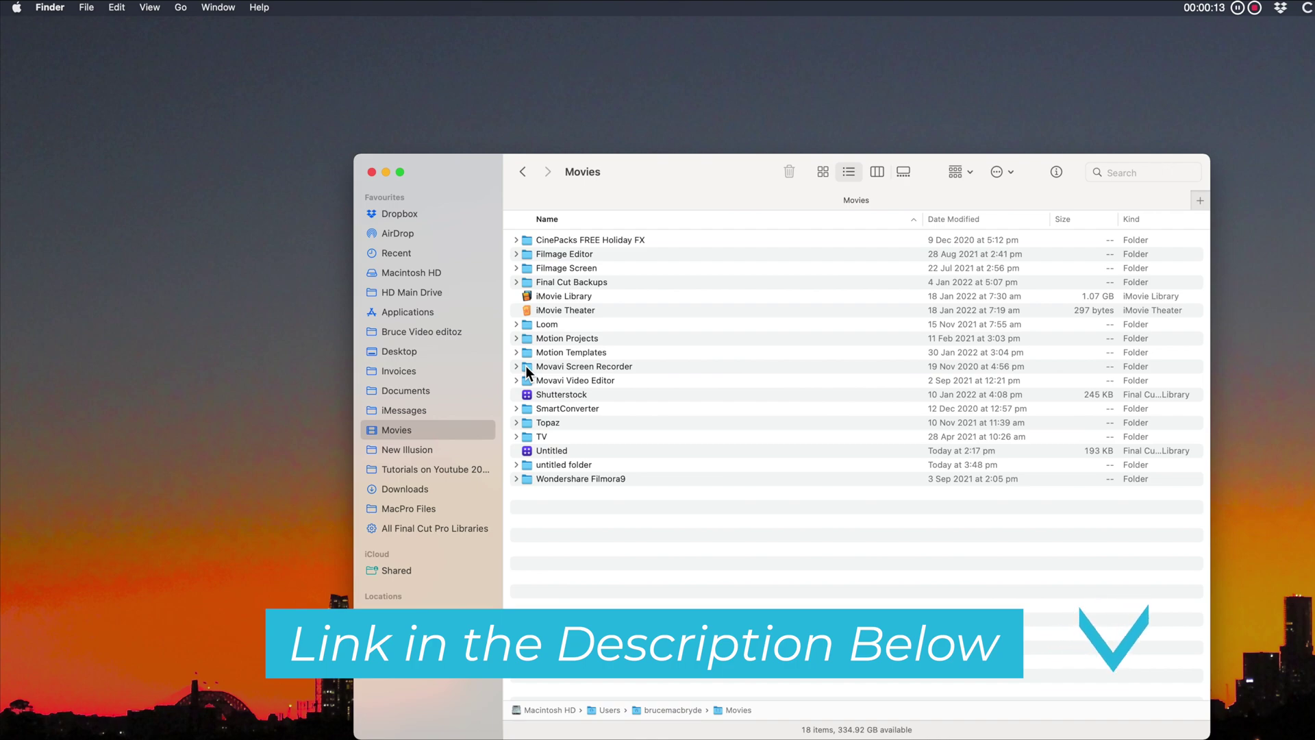
click(86, 8)
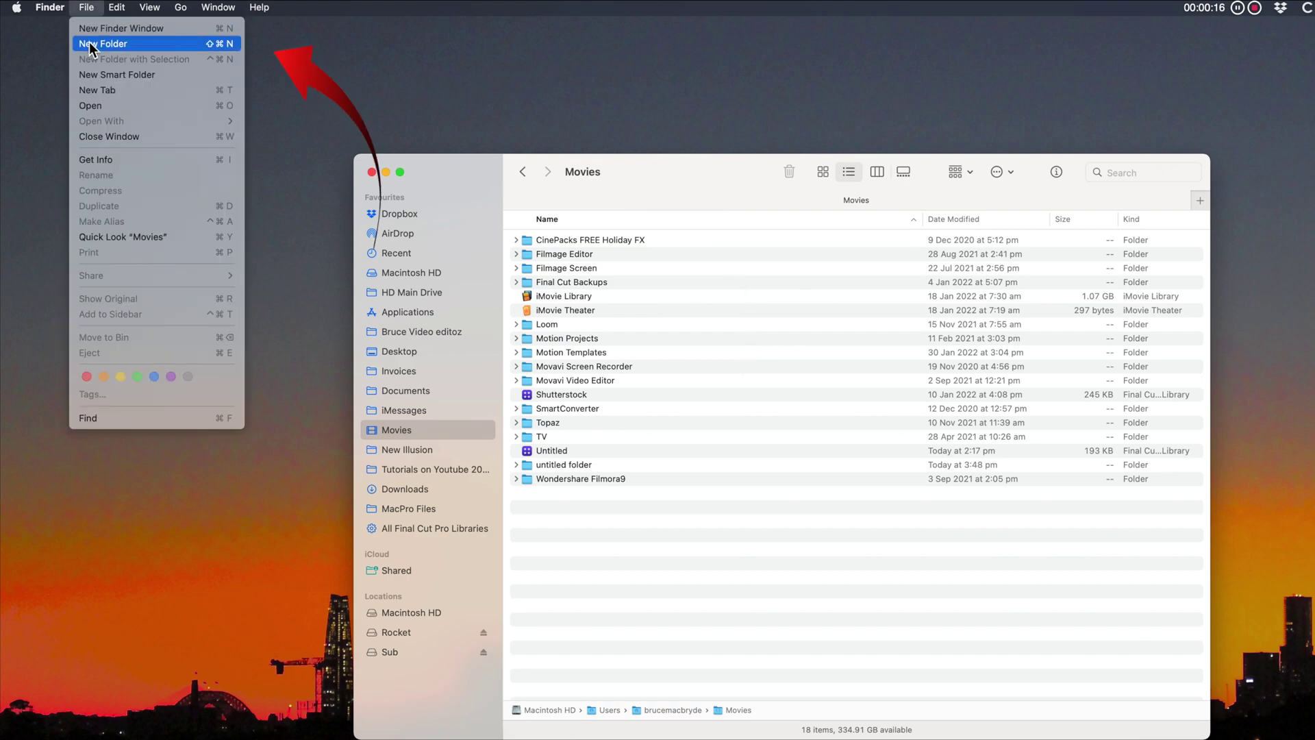
click(89, 44)
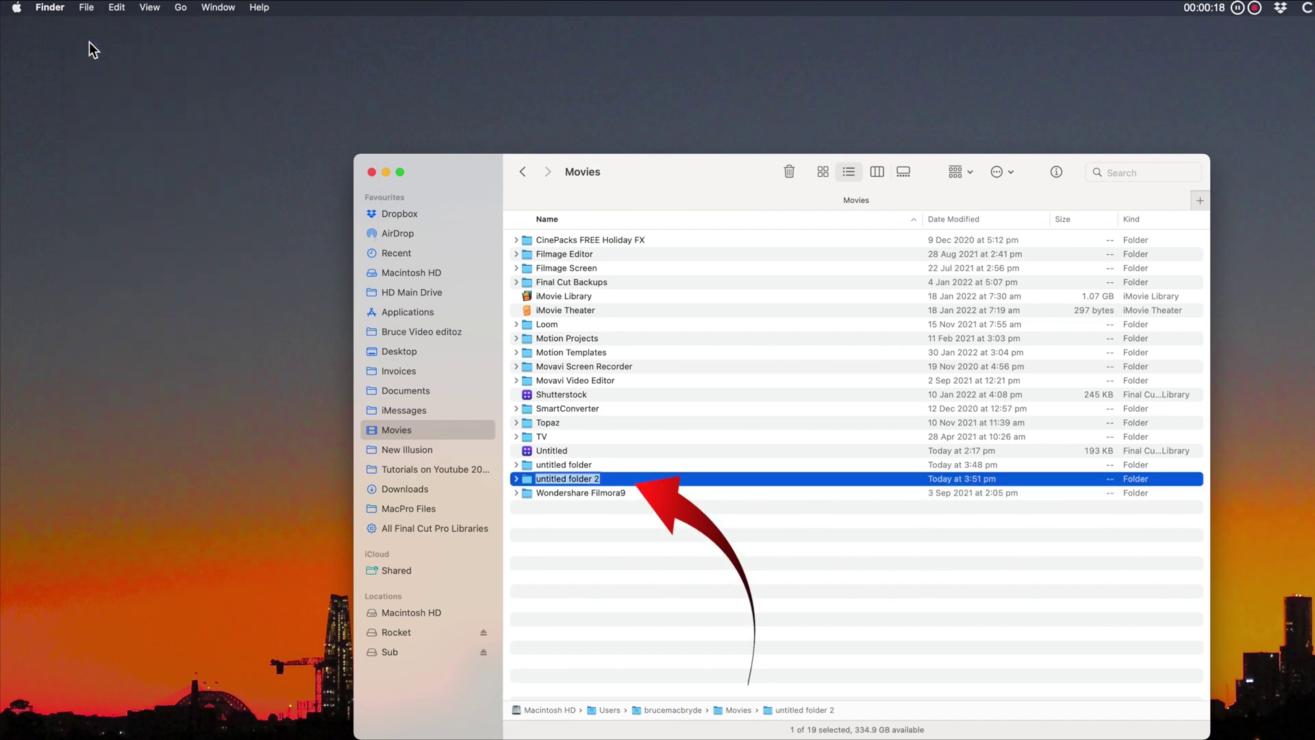
click(586, 479)
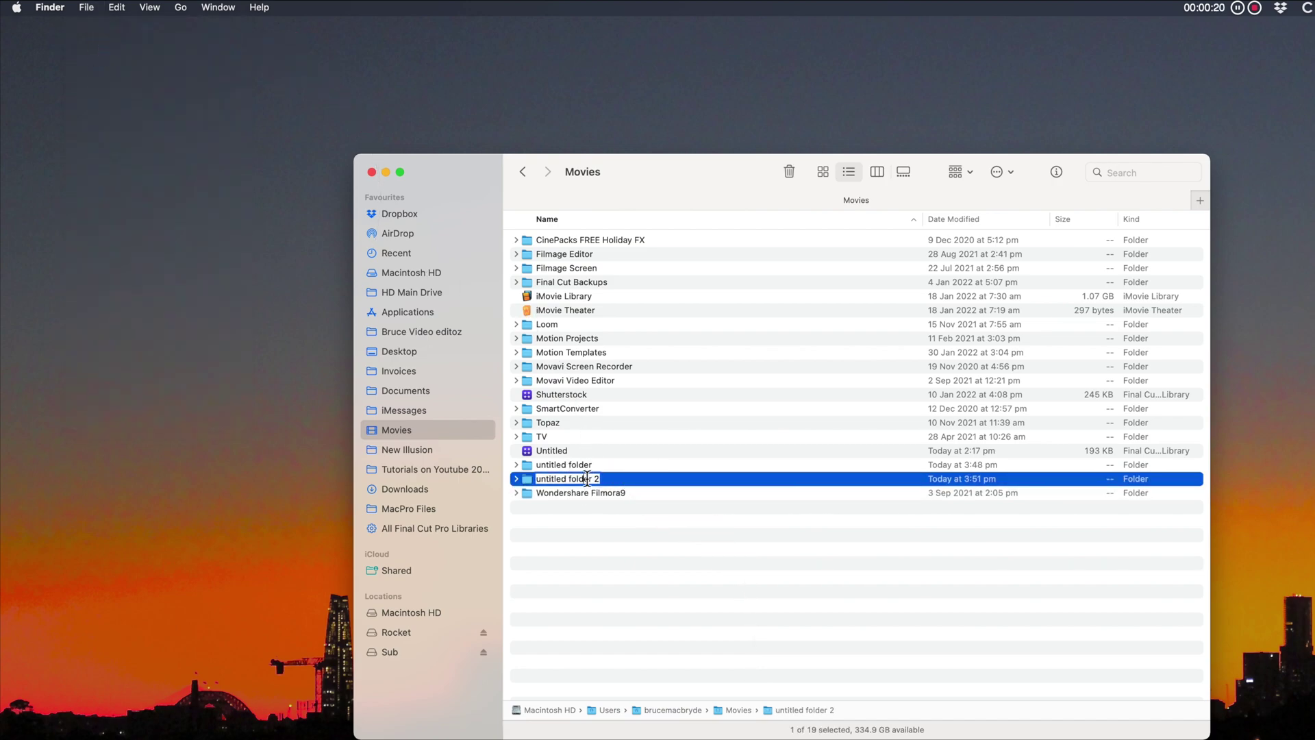
click(539, 480)
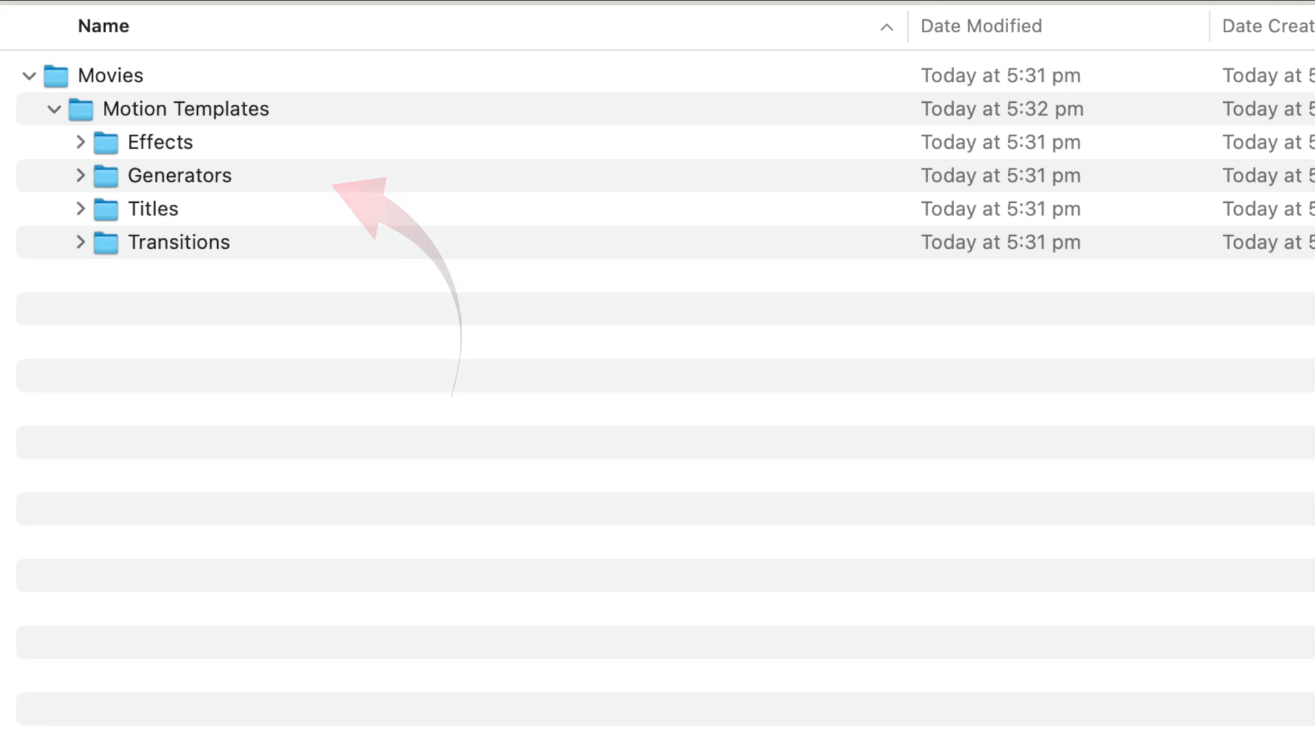
scroll(742, 472, up, 3)
scroll(742, 472, up, 2)
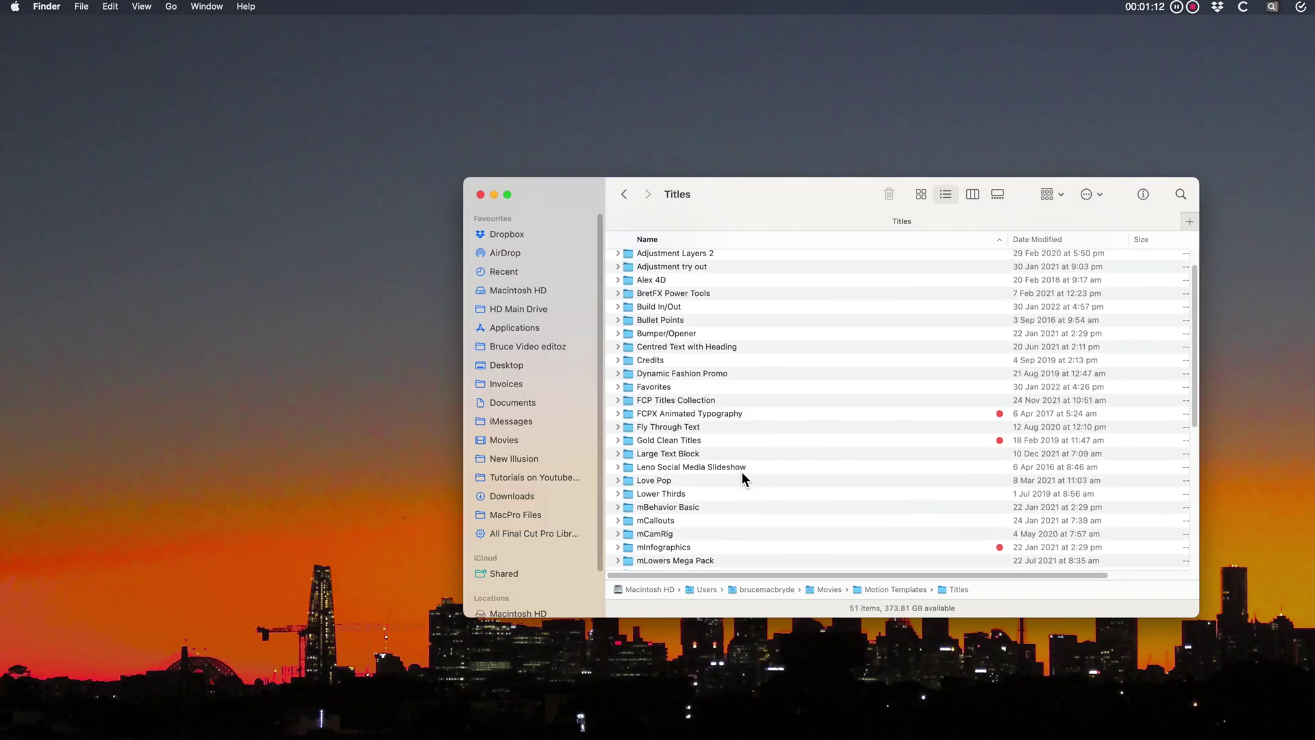
scroll(742, 472, up, 2)
- Make a new folder in Titles named Favorite Titles, then go back to the home folder
click(87, 15)
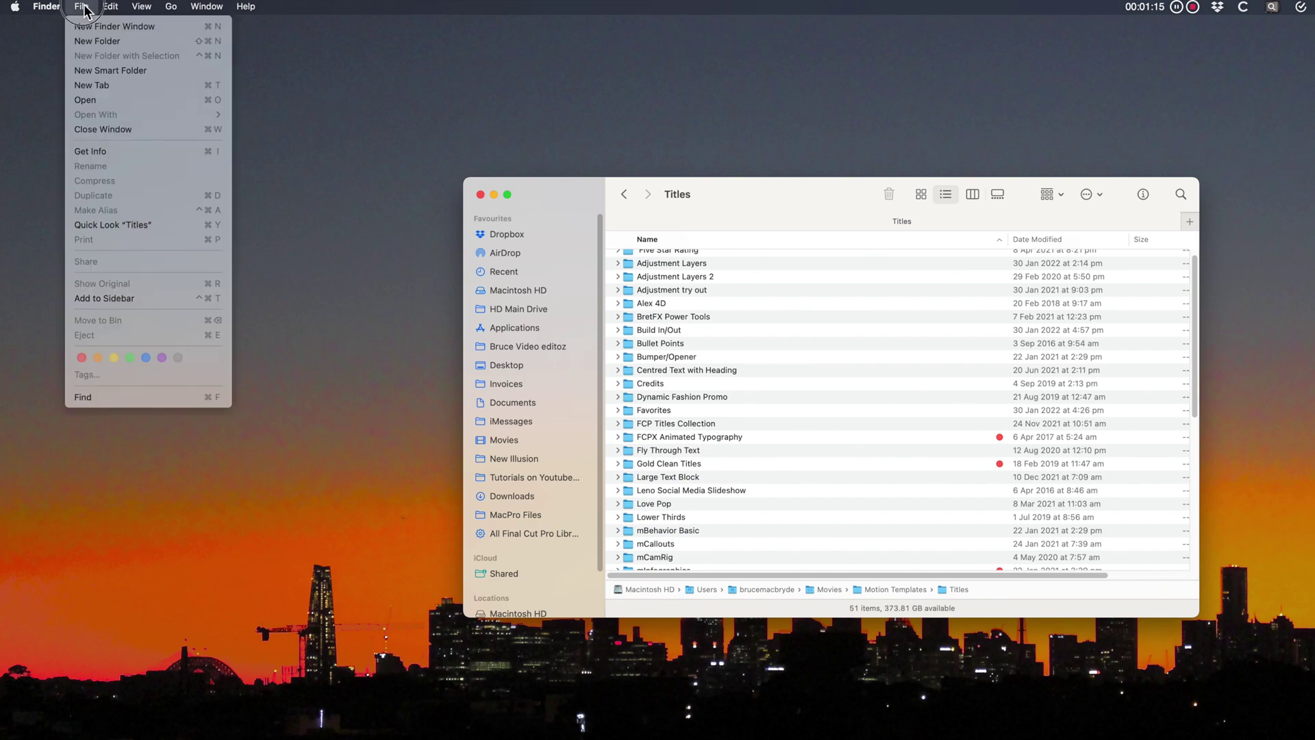
click(87, 41)
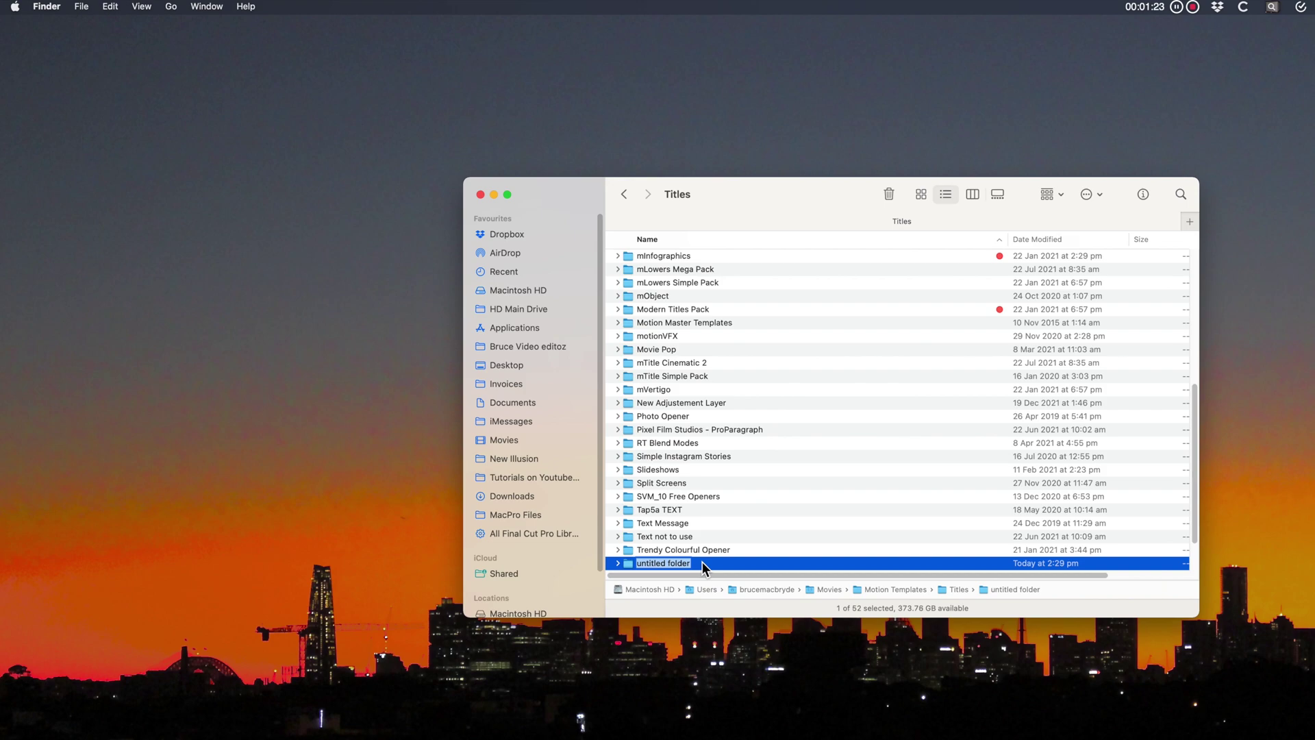
text(Favori)
text(te Titles)
key(Return)
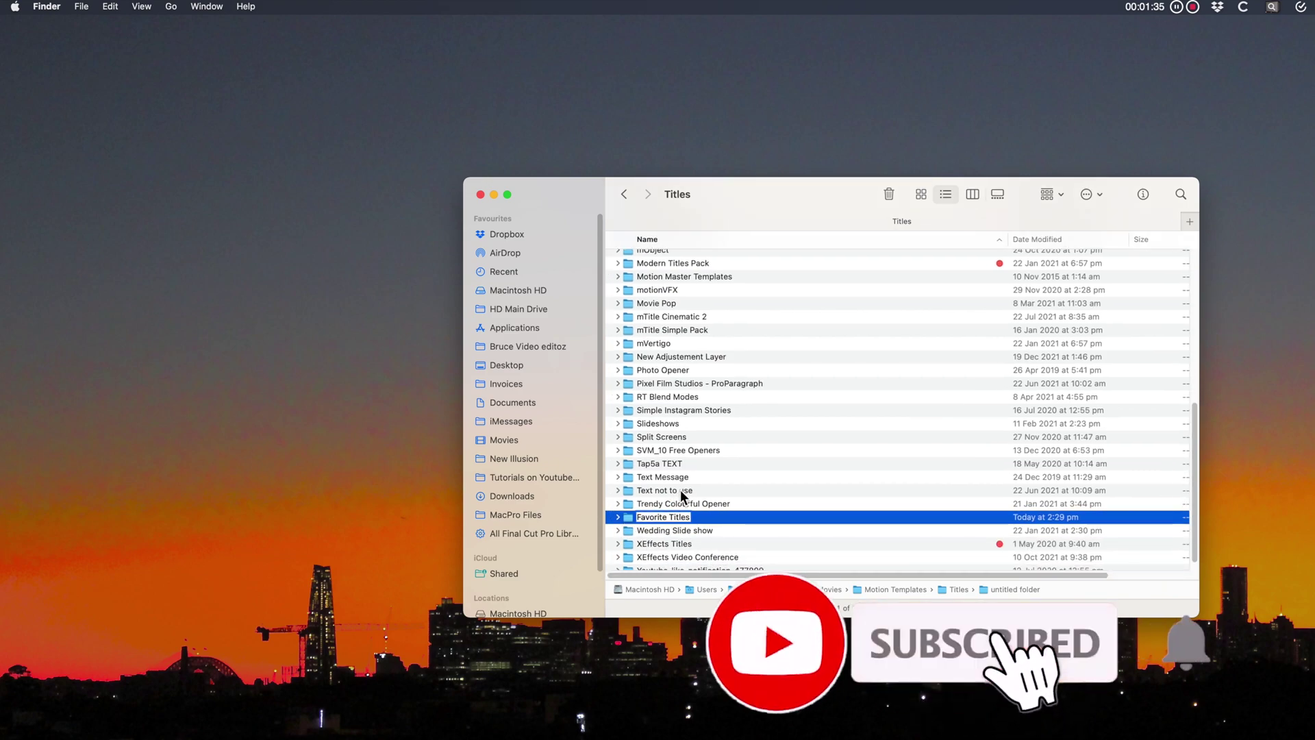
click(625, 194)
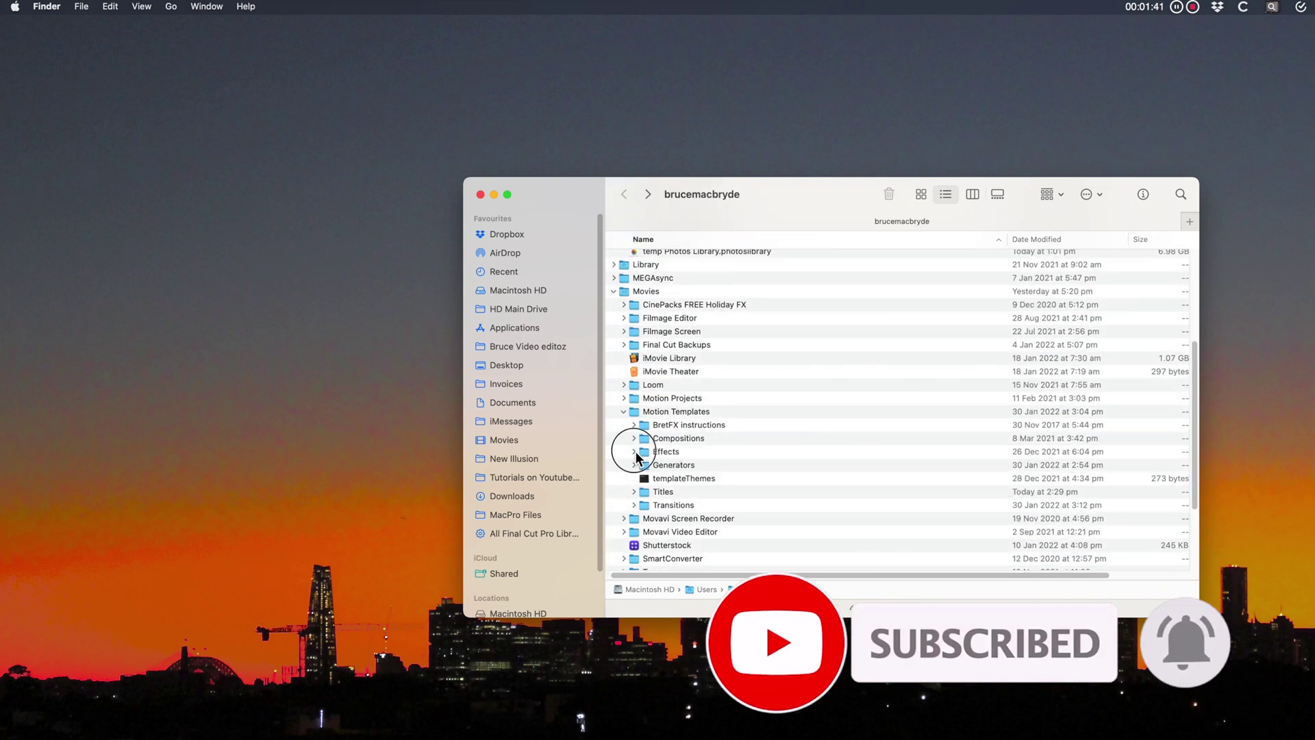